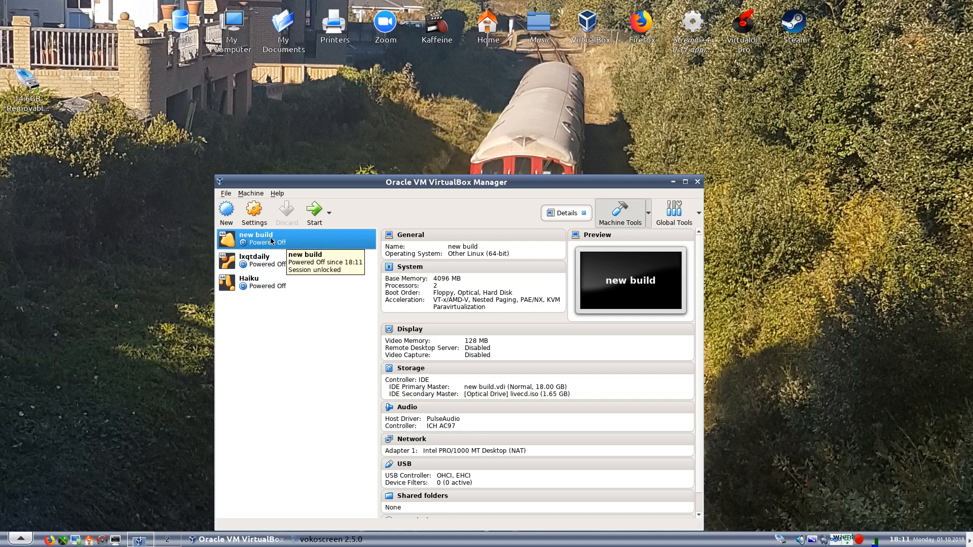
Start the "new build" virtual machine with the Install PCLinuxOS boot entry and minimise the VirtualBox Manager window
click(316, 217)
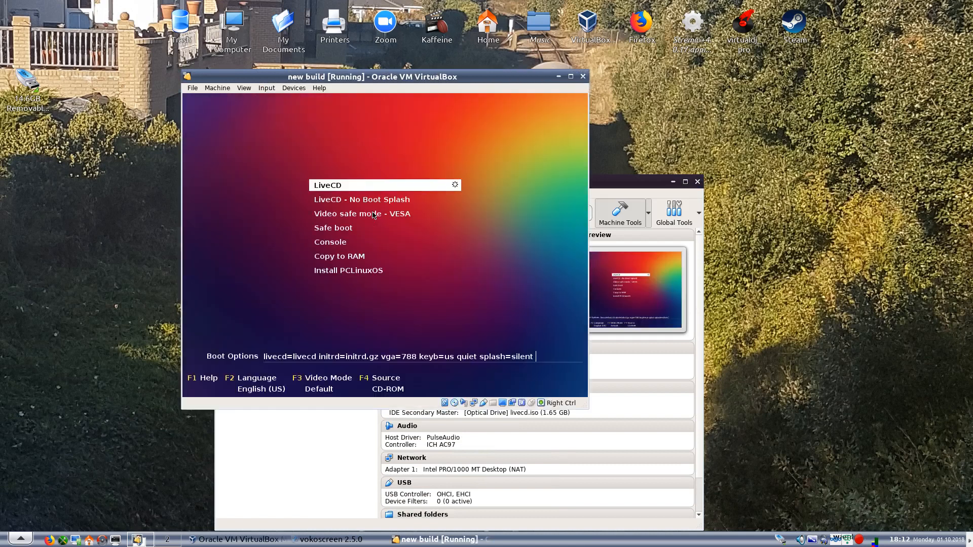
key(Down)
key(Down)
key(Down)
key(Down)
key(Down)
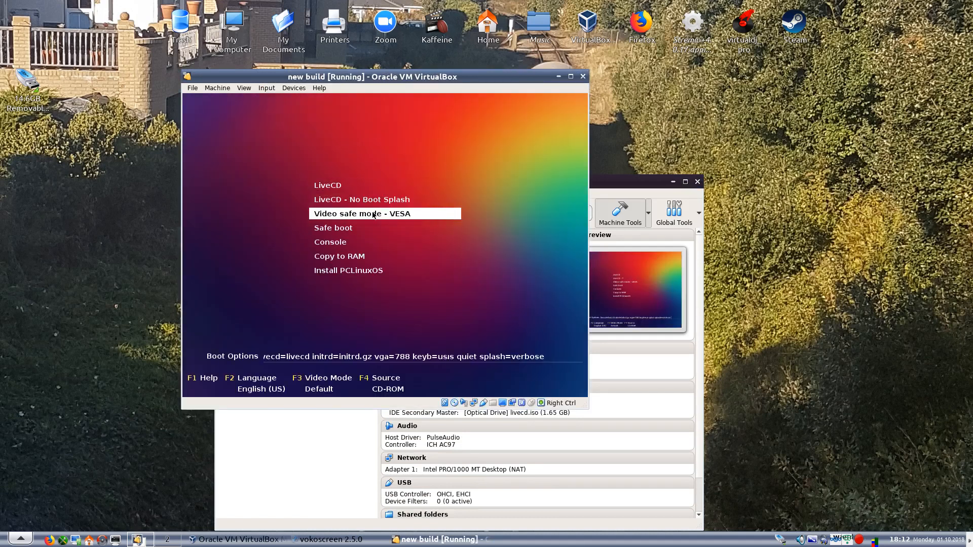
key(Down)
key(Return)
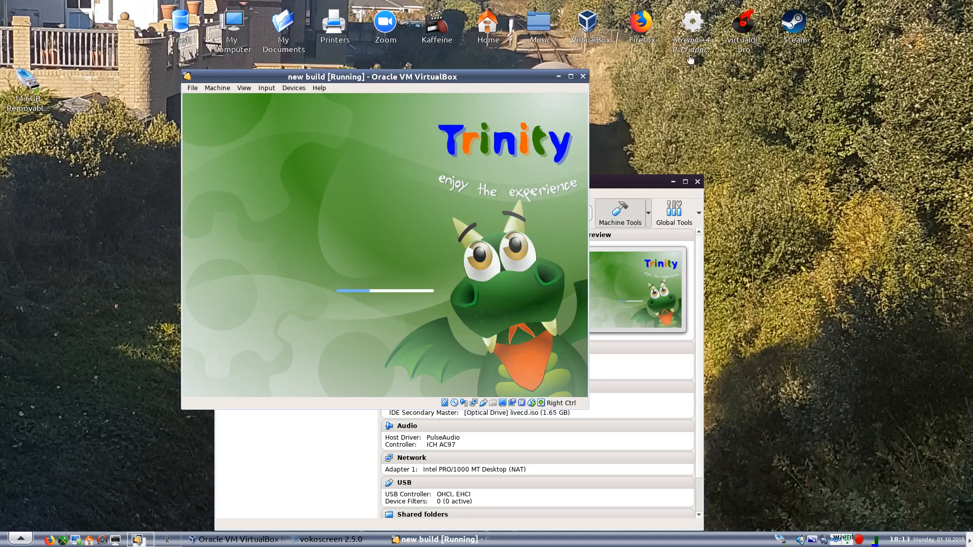
click(673, 183)
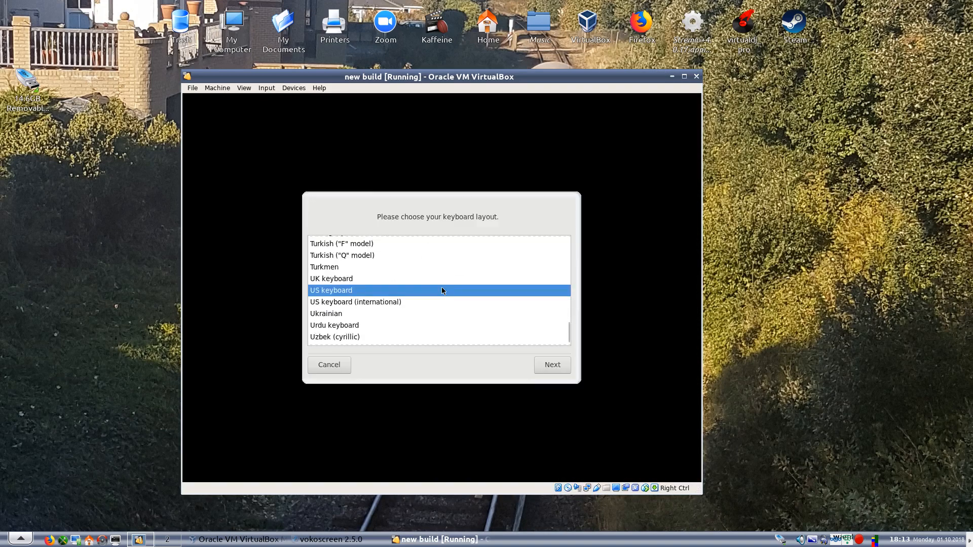
Choose the UK keyboard layout and proceed through the installation wizard to custom disk partitioning
double_click(338, 279)
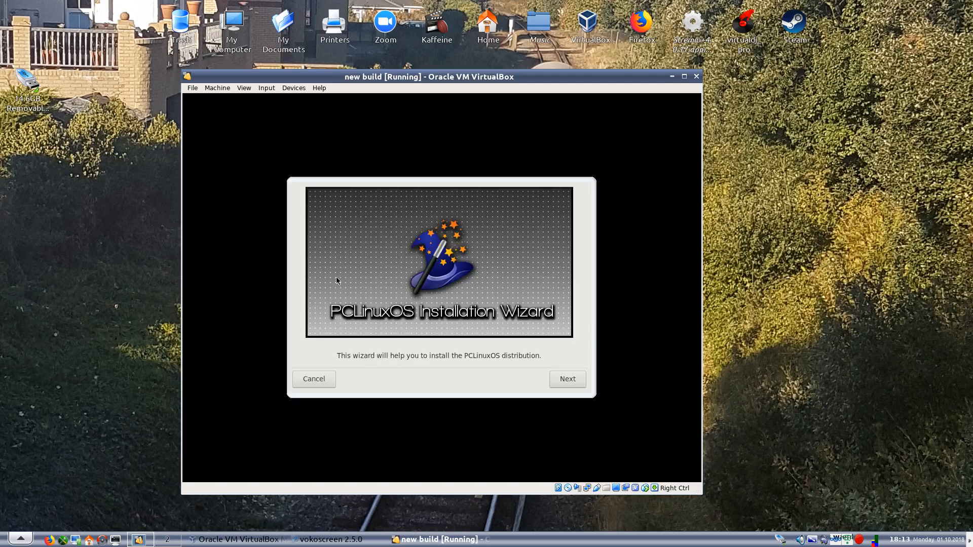
click(554, 379)
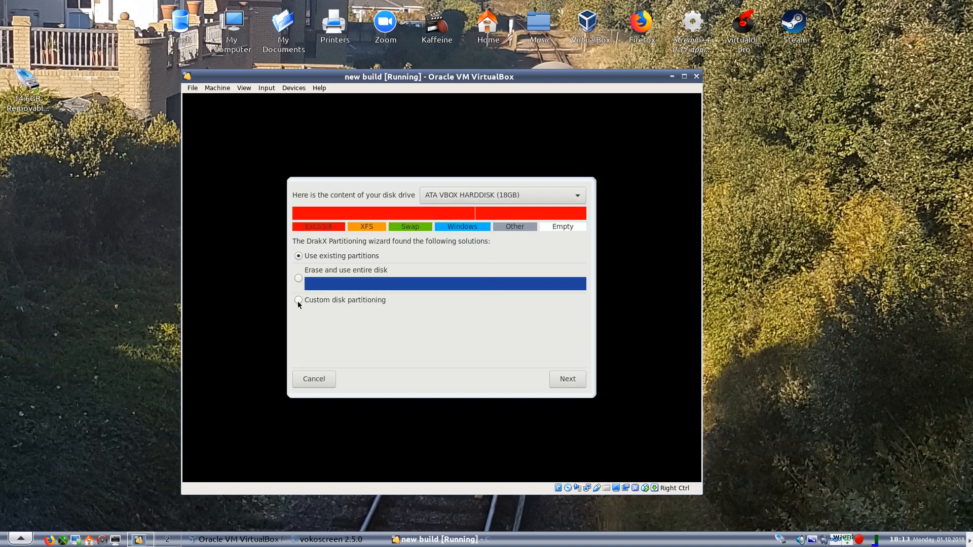
click(558, 379)
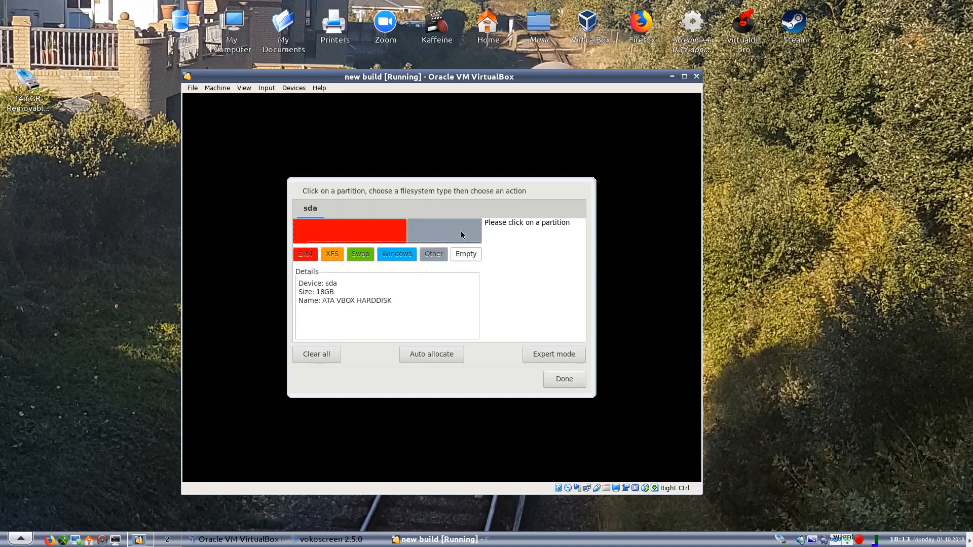
Resize the ext4 partition sda1 to its minimum size of 7237 MB, accepting the data backup warning
click(461, 231)
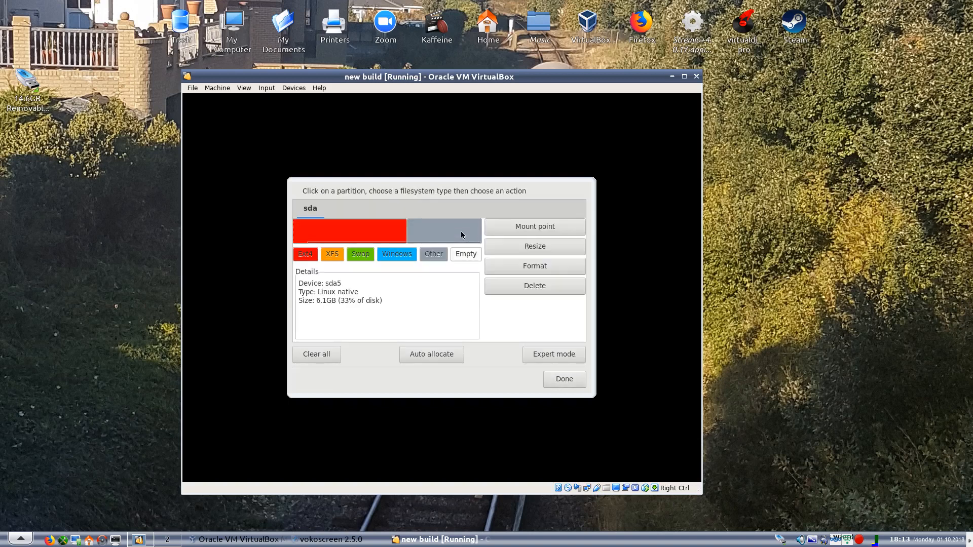
click(371, 230)
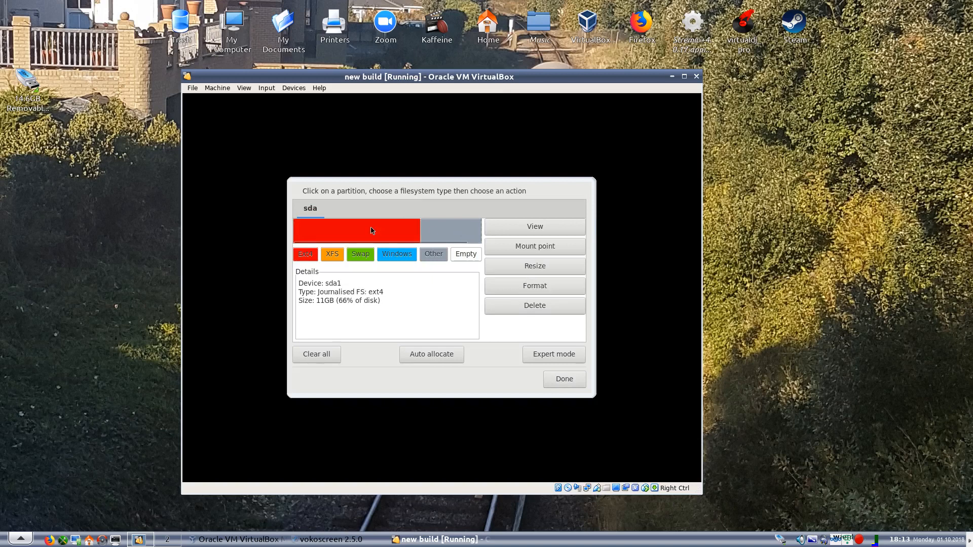
click(498, 264)
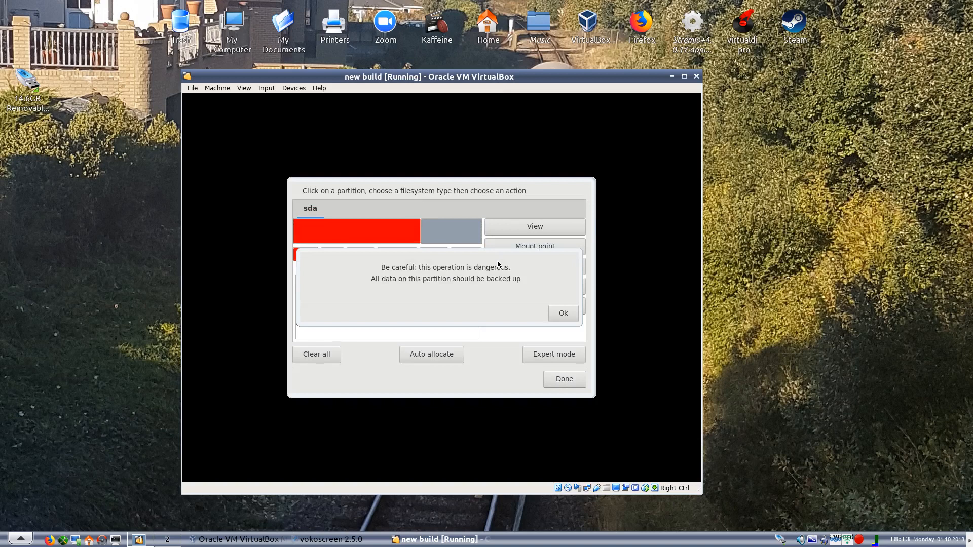
click(561, 315)
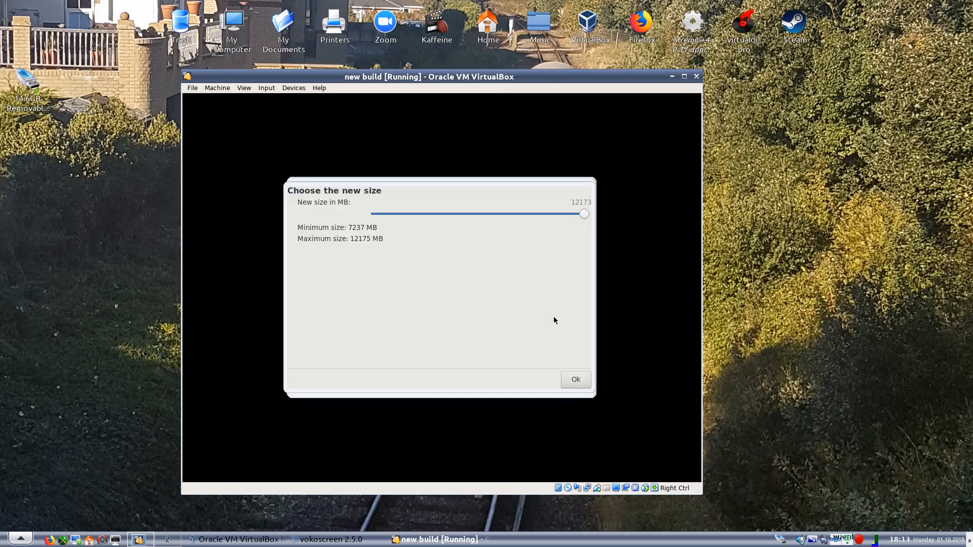
drag(584, 215, 369, 214)
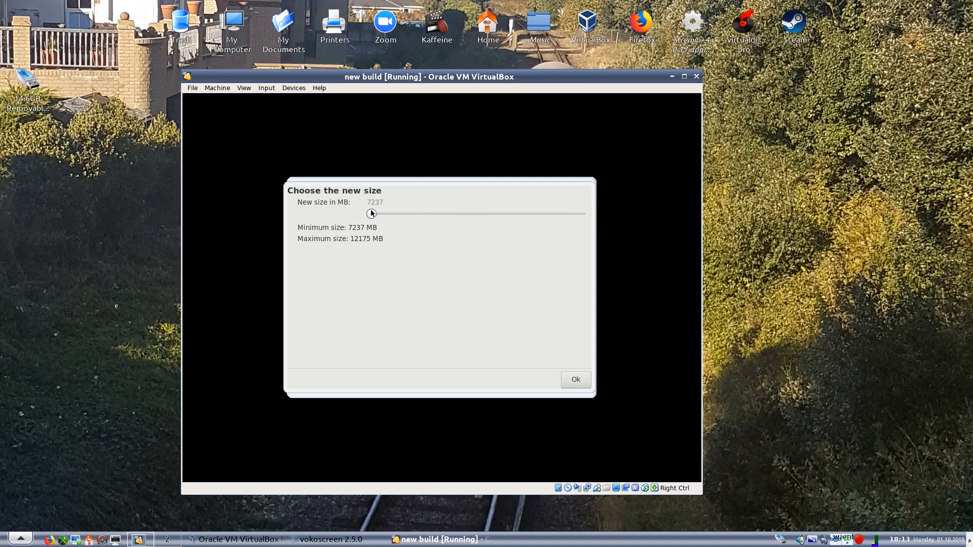
click(571, 379)
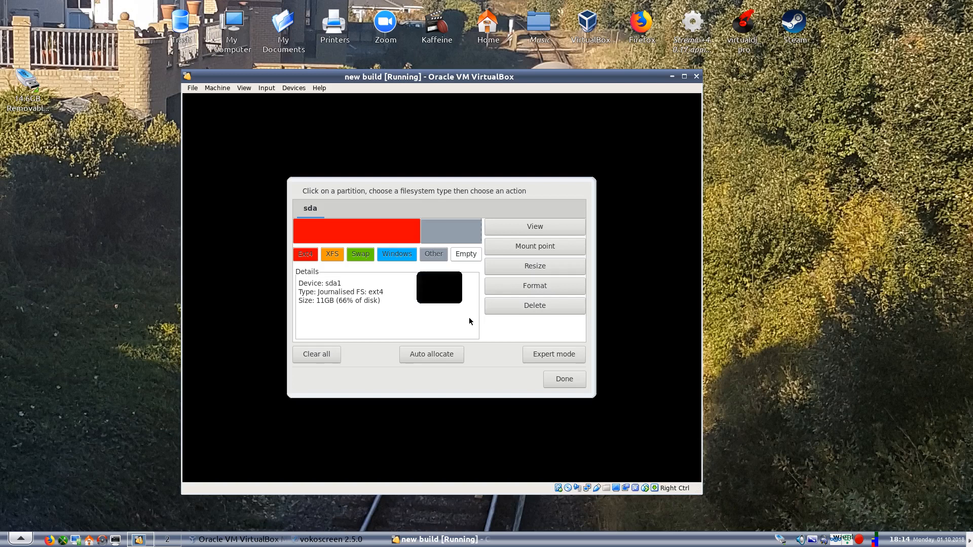
Delete the Linux native partition sda5 and check the details of the free space and sda1
click(446, 229)
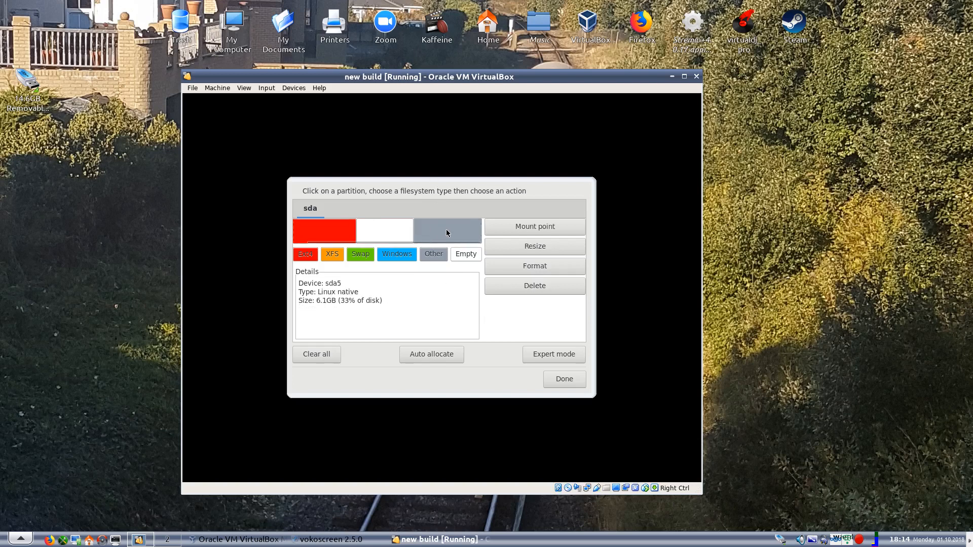
click(535, 286)
click(415, 229)
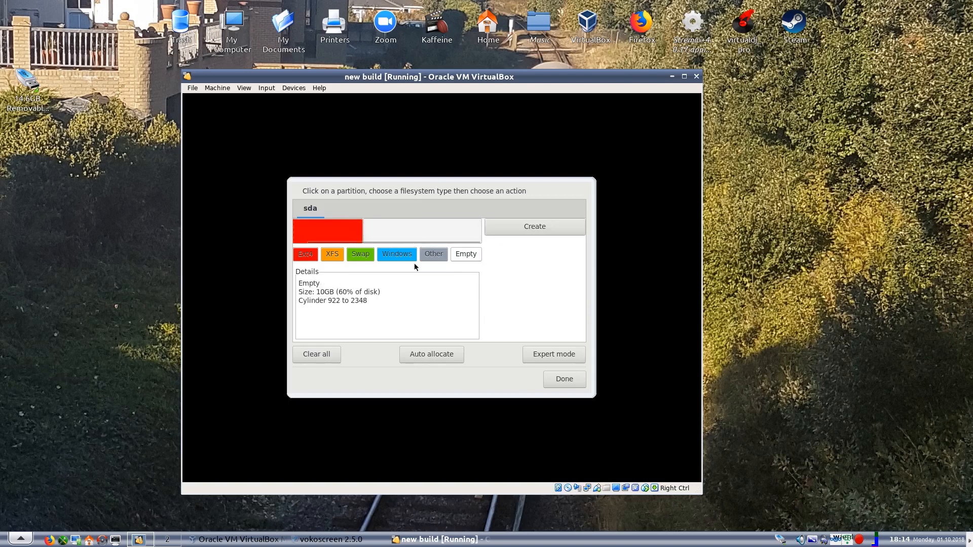
click(341, 231)
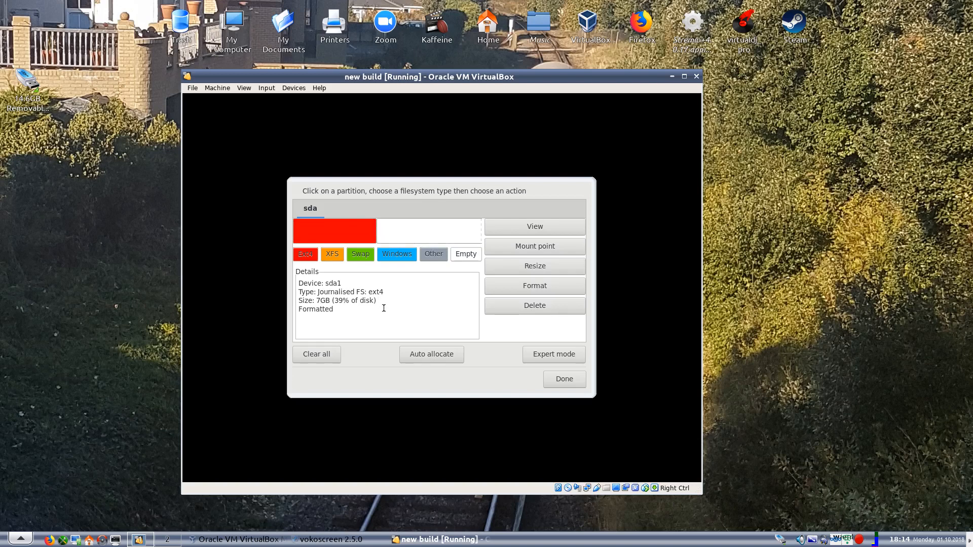
Create an ext4 partition of 11193 MB in the empty space with the mount point /
click(404, 229)
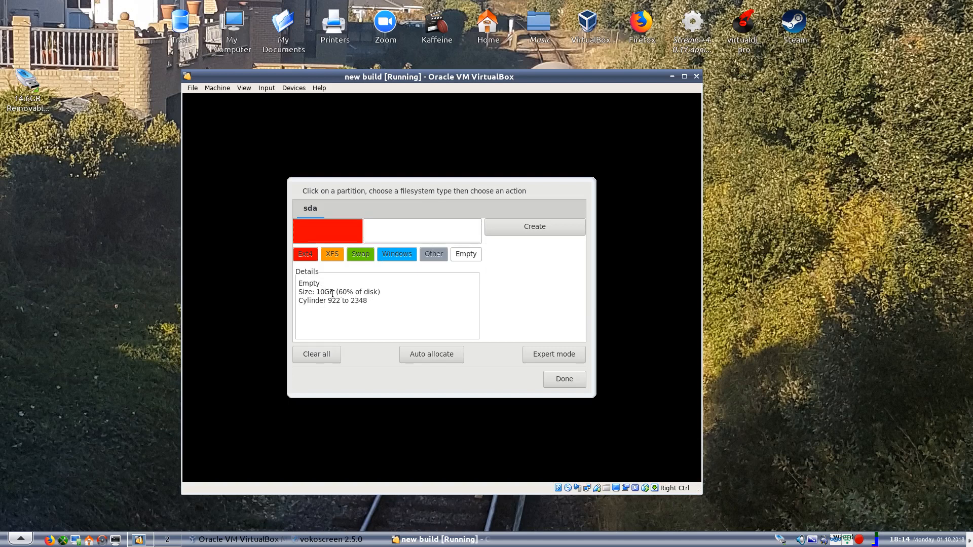
click(528, 229)
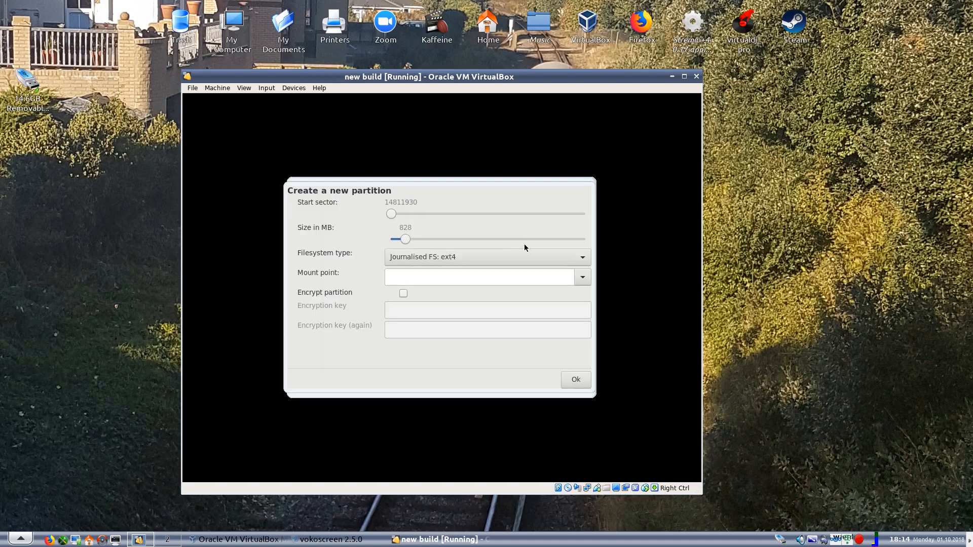
drag(413, 238, 628, 245)
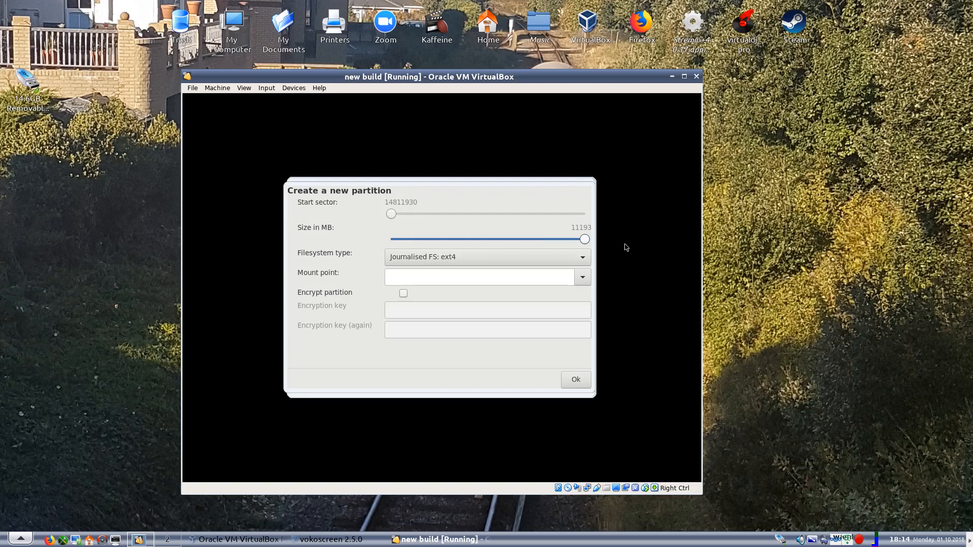
click(500, 257)
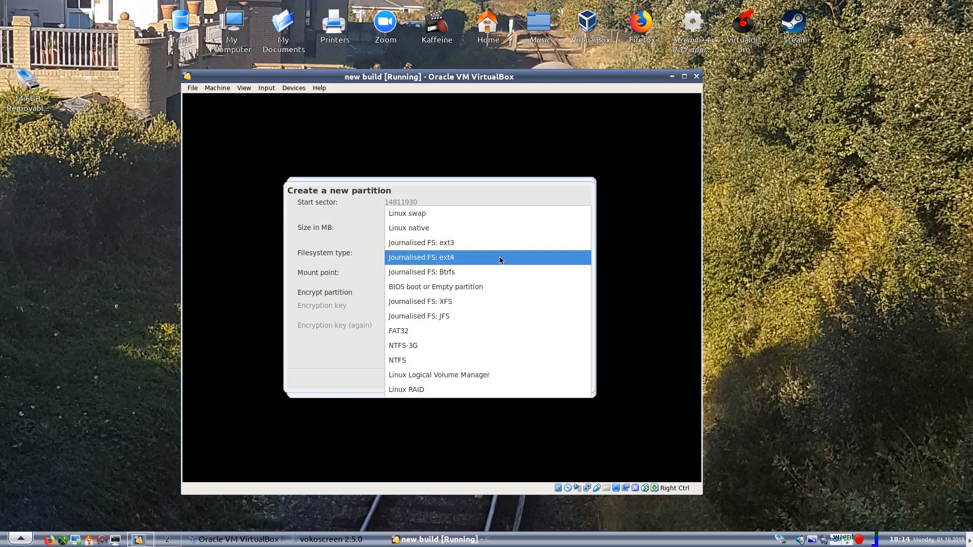
click(499, 260)
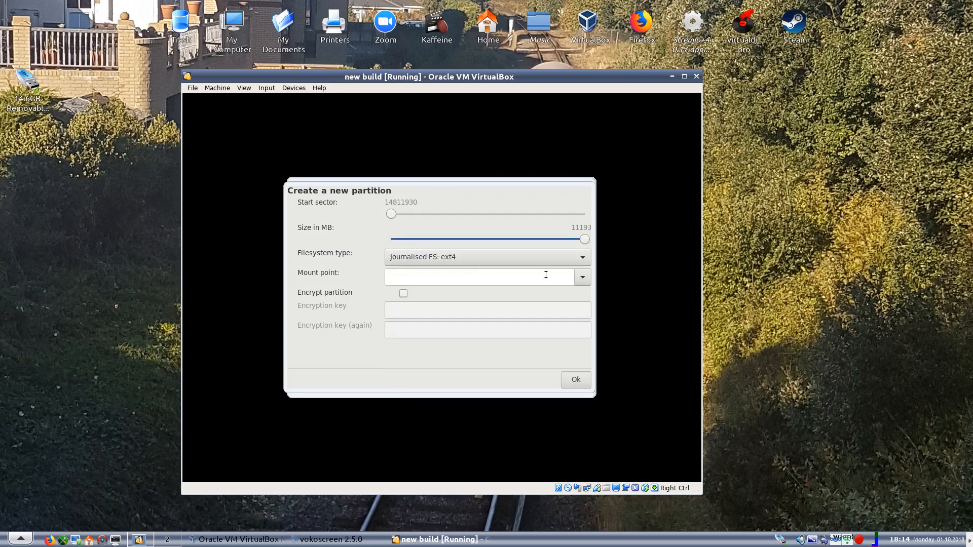
click(585, 277)
click(419, 308)
click(573, 380)
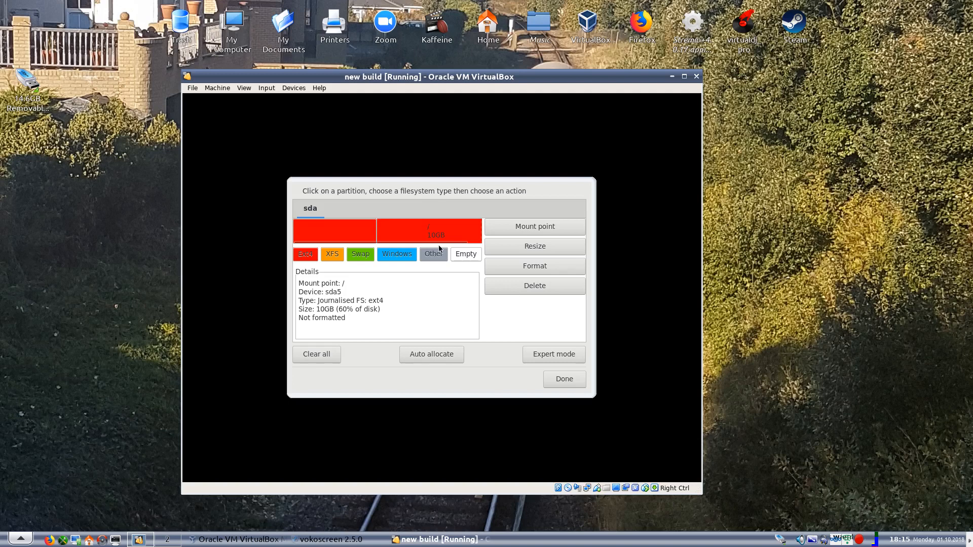
Format the new root partition sda5, agreeing to write the partition table, and finish the partitioning
click(513, 264)
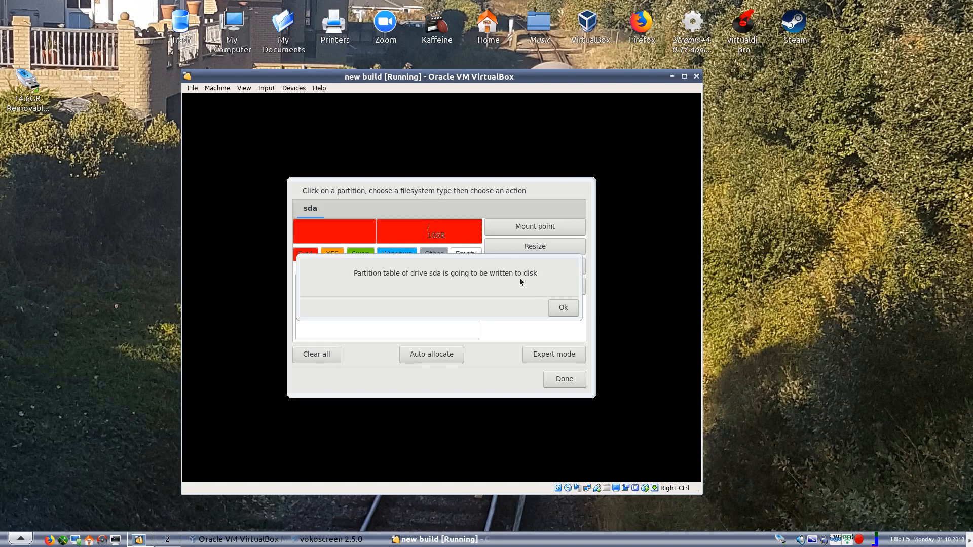
click(555, 309)
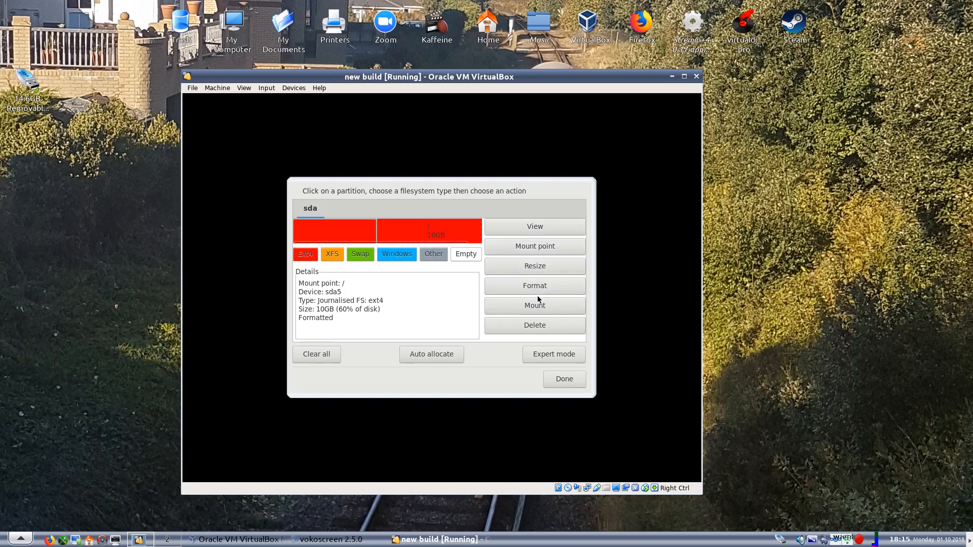
click(564, 380)
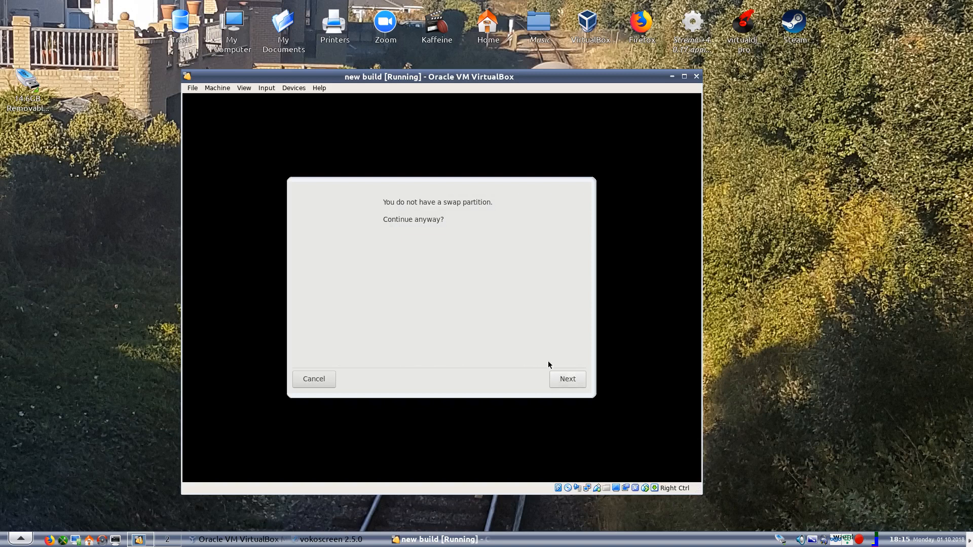
Continue without a swap partition and confirm formatting sda5 as the installation target
click(576, 383)
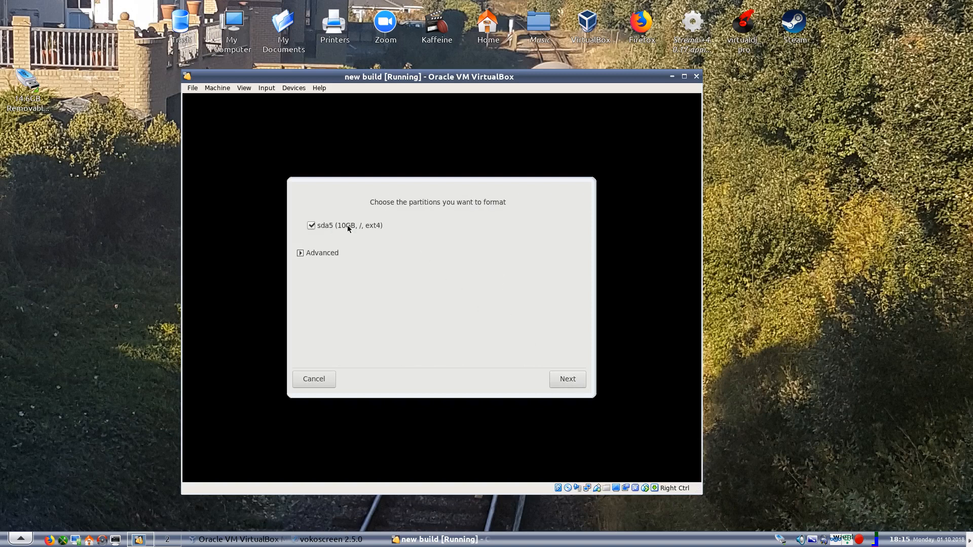
click(563, 380)
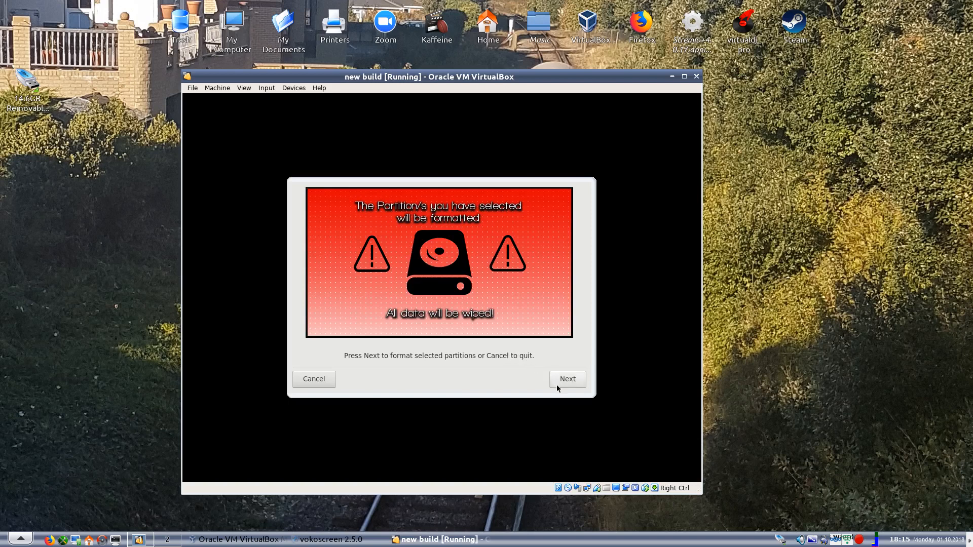
click(556, 385)
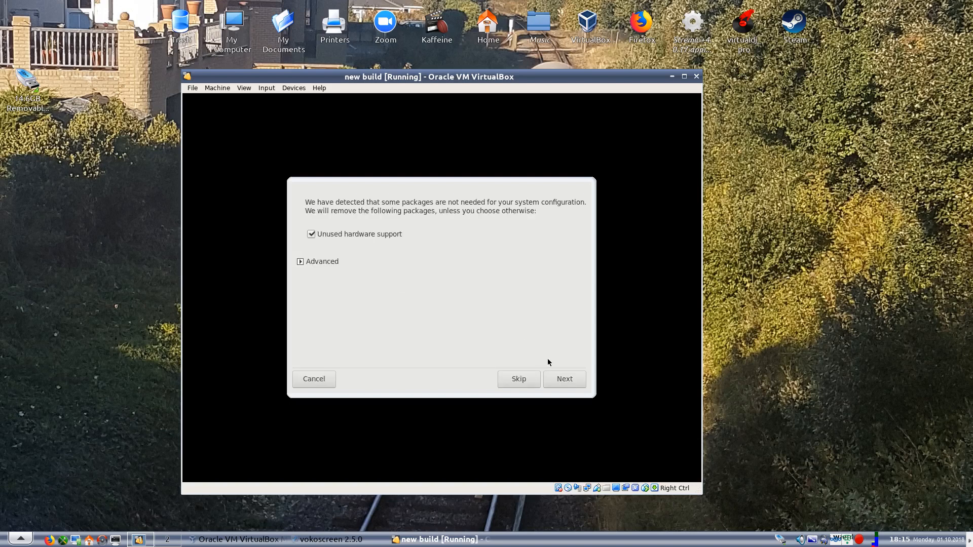
Review the packages listed as unused hardware support and accept their removal to start the installation
click(299, 261)
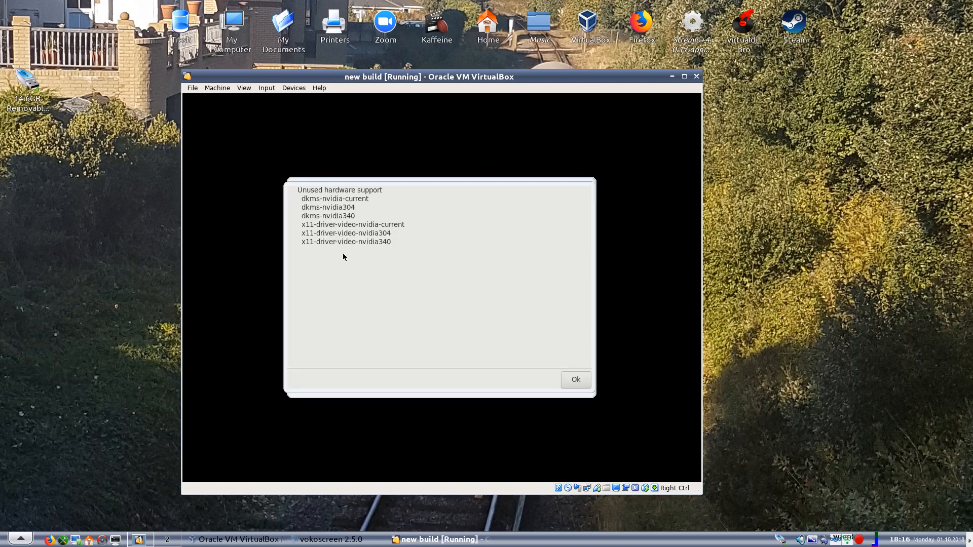
click(572, 379)
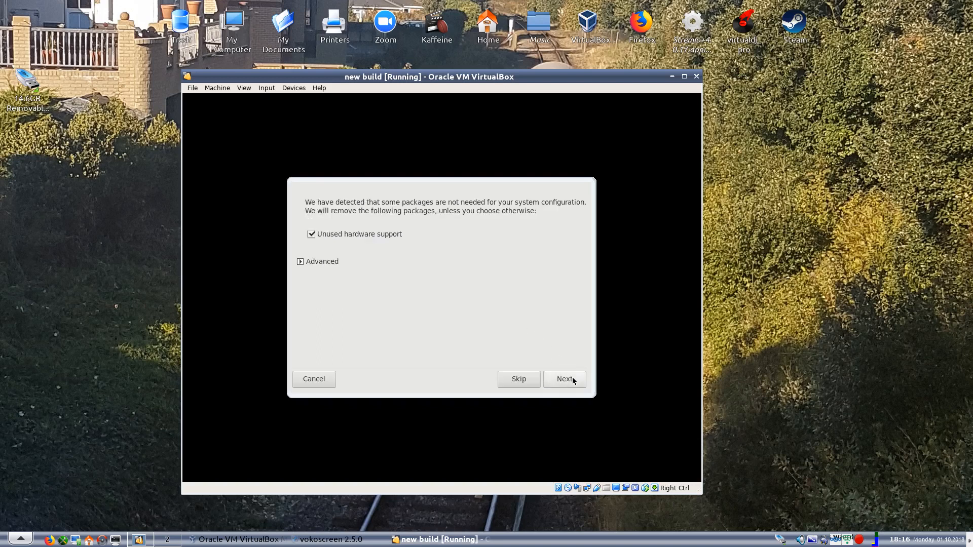
click(573, 379)
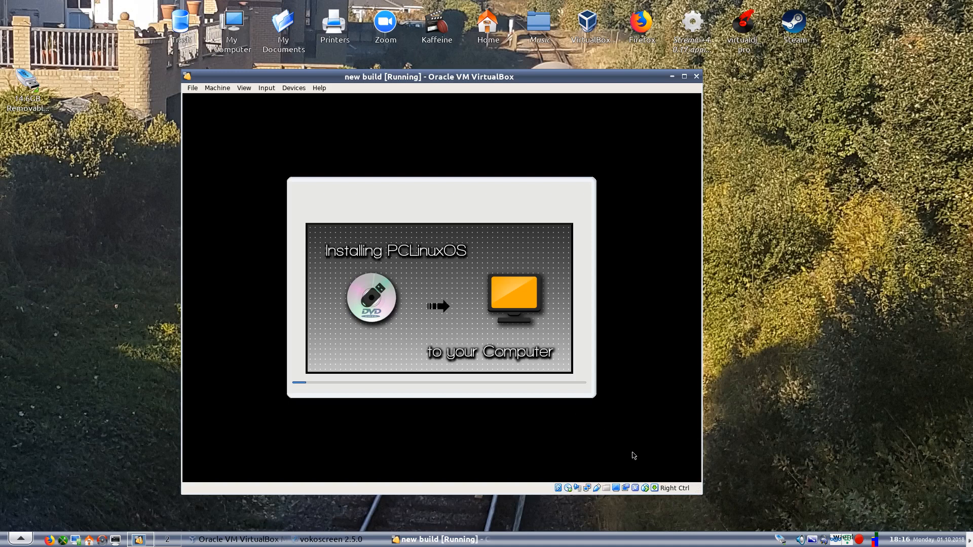
right_click(859, 542)
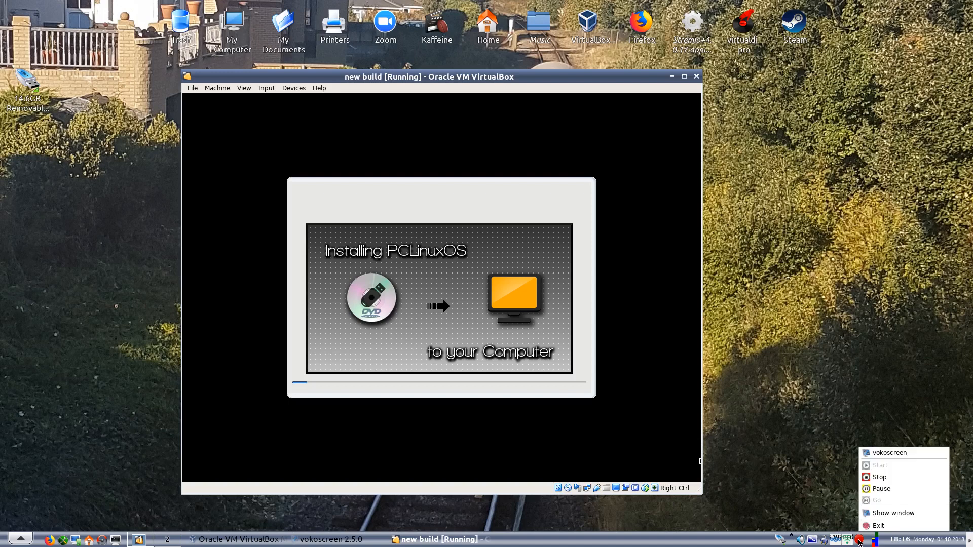
click(881, 489)
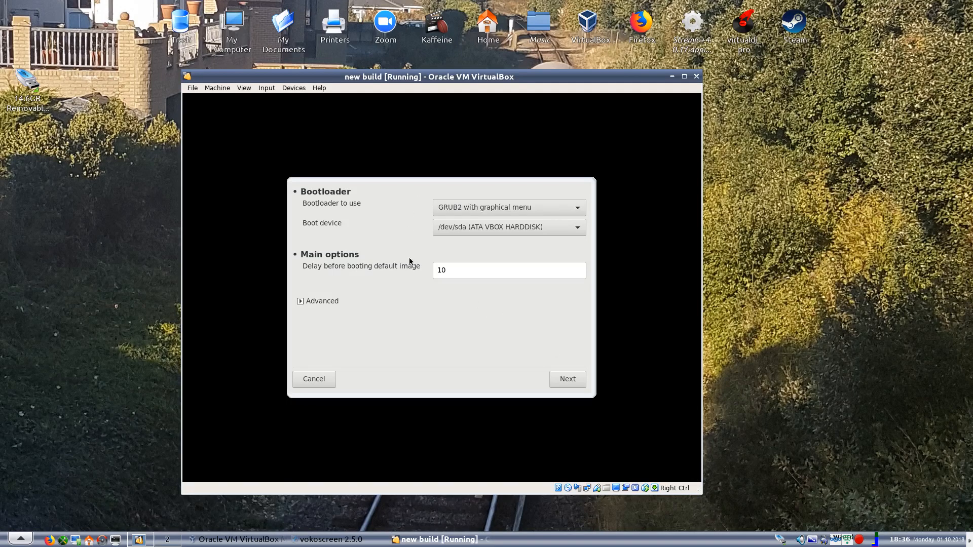
Complete the bootloader setup, keeping GRUB2 with graphical menu on /dev/sda and the preset default boot entry
click(504, 230)
click(505, 230)
click(561, 381)
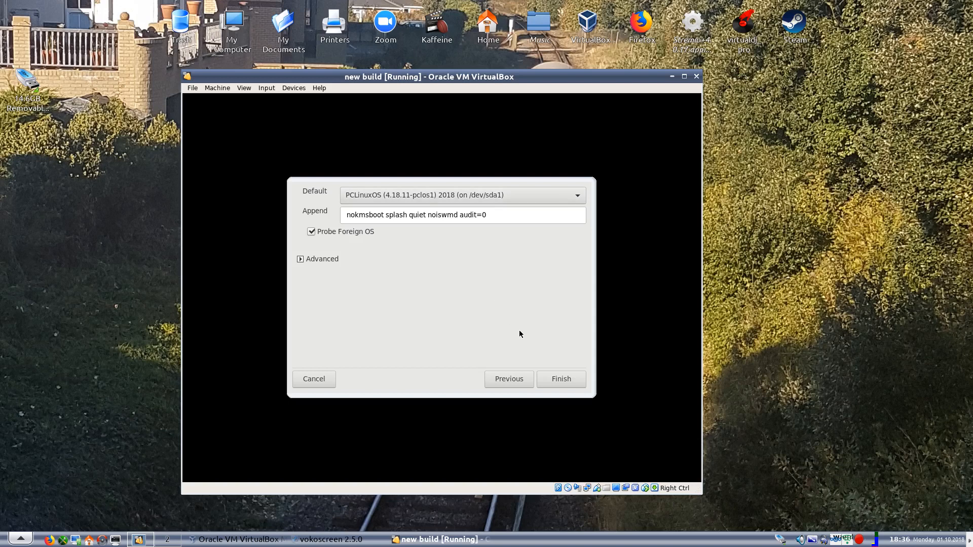
click(562, 381)
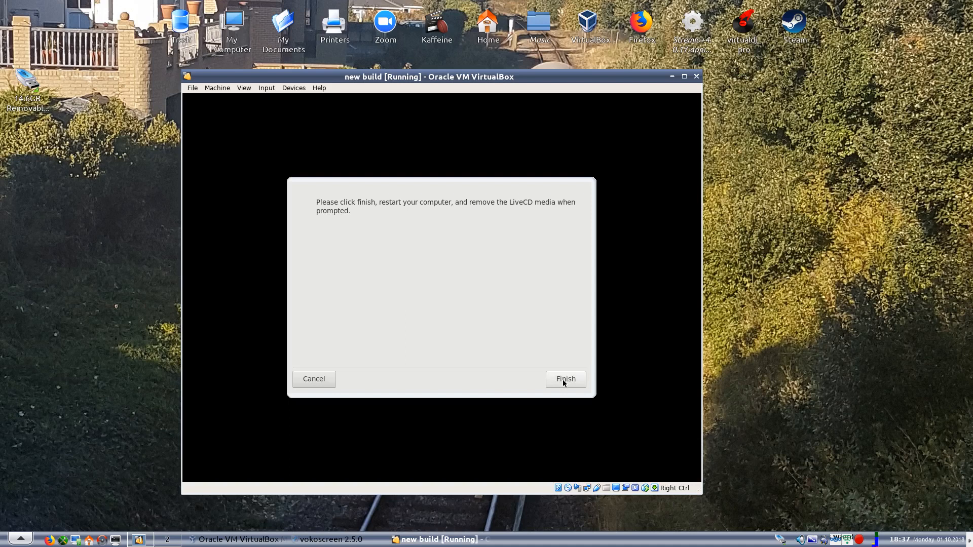
Finish the installer and restart the virtual machine, acknowledging that the LiveCD is removed
click(565, 384)
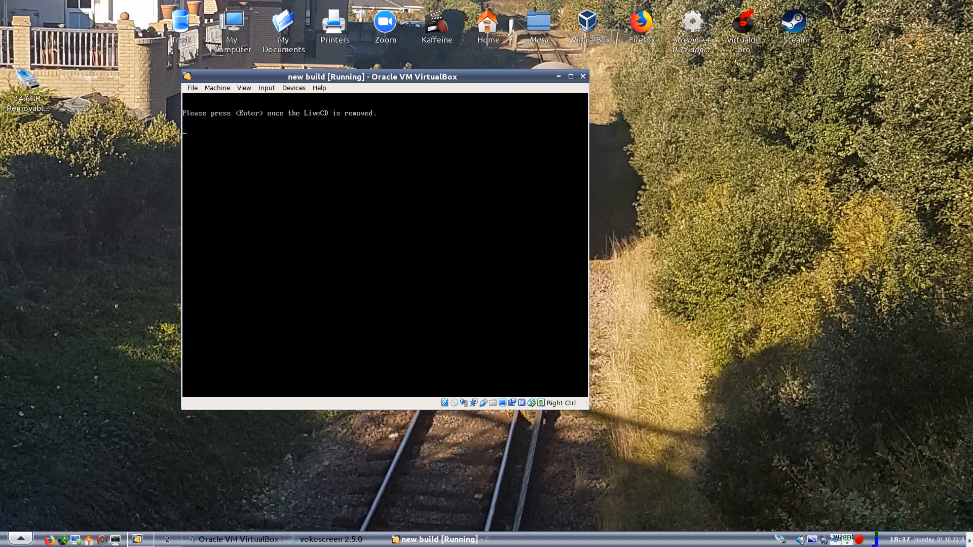
key(Return)
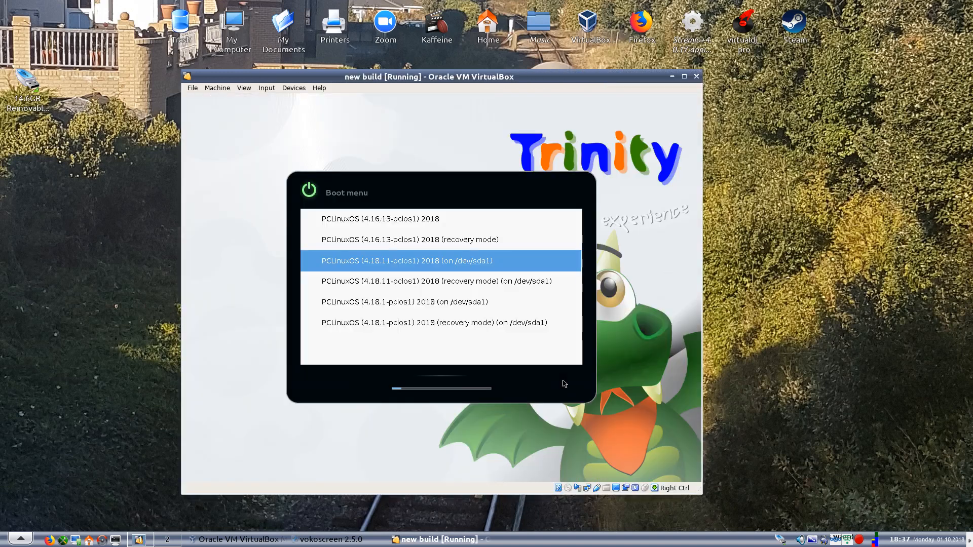
Look through the boot menu entries and boot PCLinuxOS (4.18.1-pclos1) 2018 (on /dev/sda1)
key(Up)
key(Up)
key(Down)
key(Down)
key(Down)
key(Down)
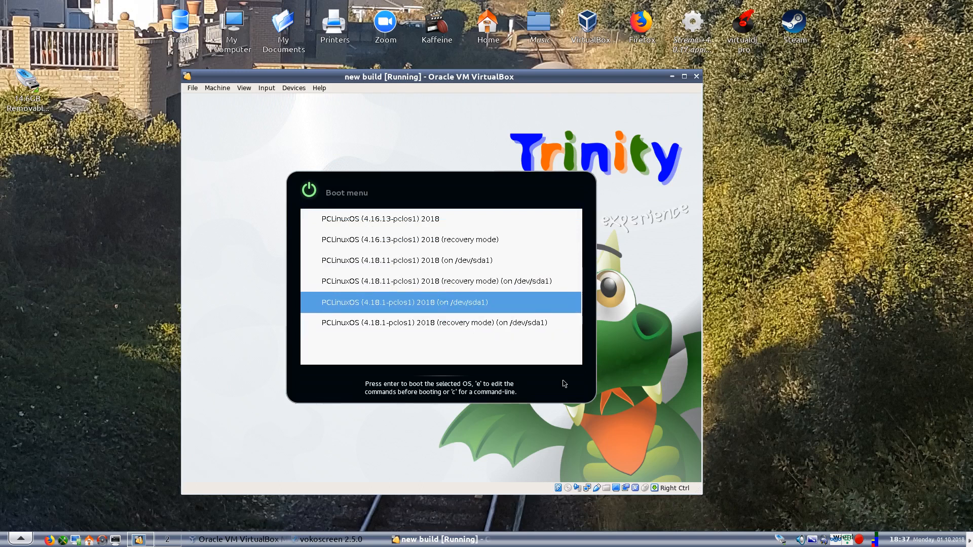
key(Up)
key(Up)
key(Up)
key(Up)
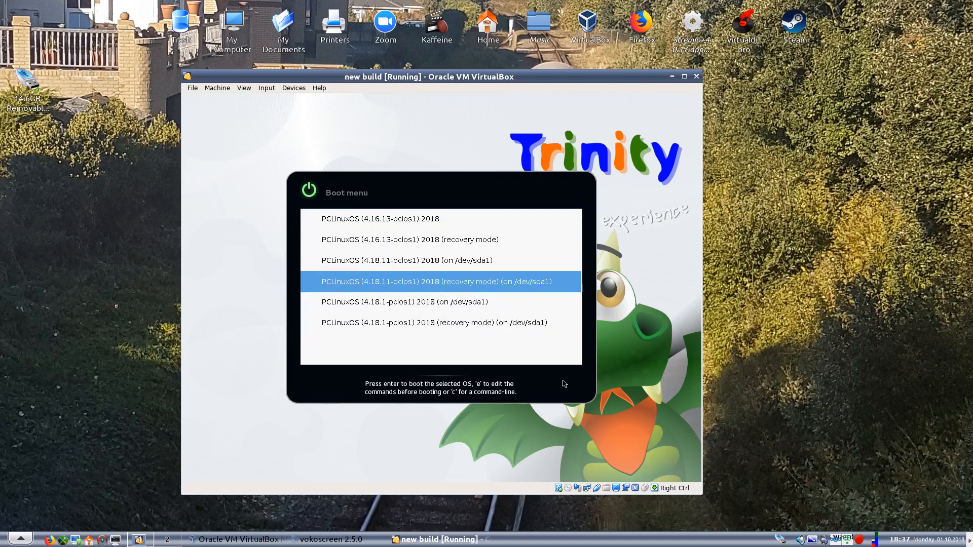
key(Down)
key(Down)
key(Down)
key(Down)
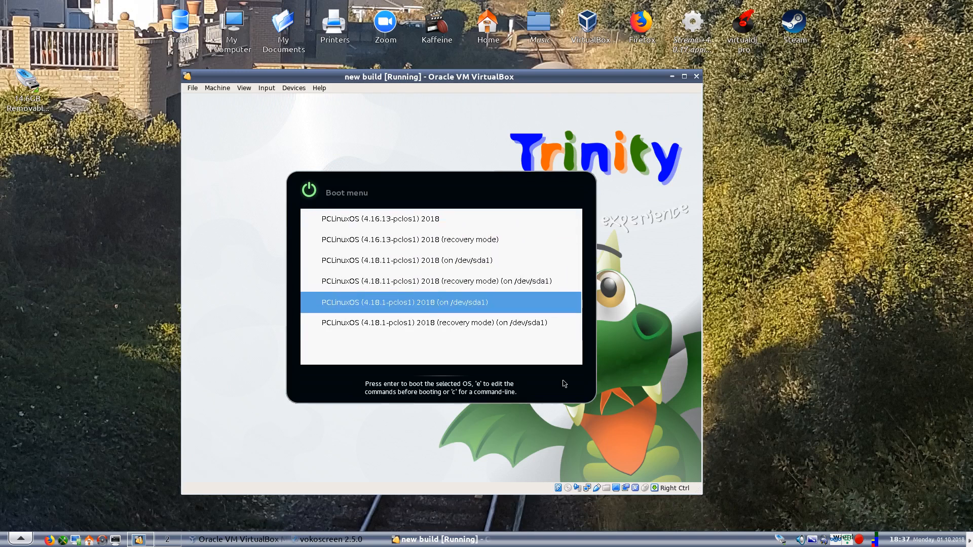
key(Return)
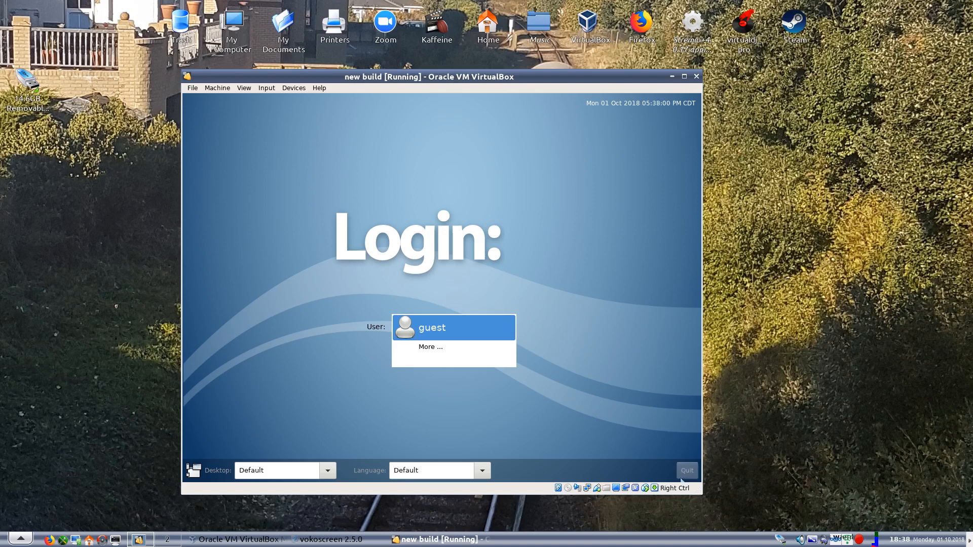
Reboot from the login screen and start PCLinuxOS (4.16.13-pclos1) 2018 (recovery mode) from the boot menu
click(686, 473)
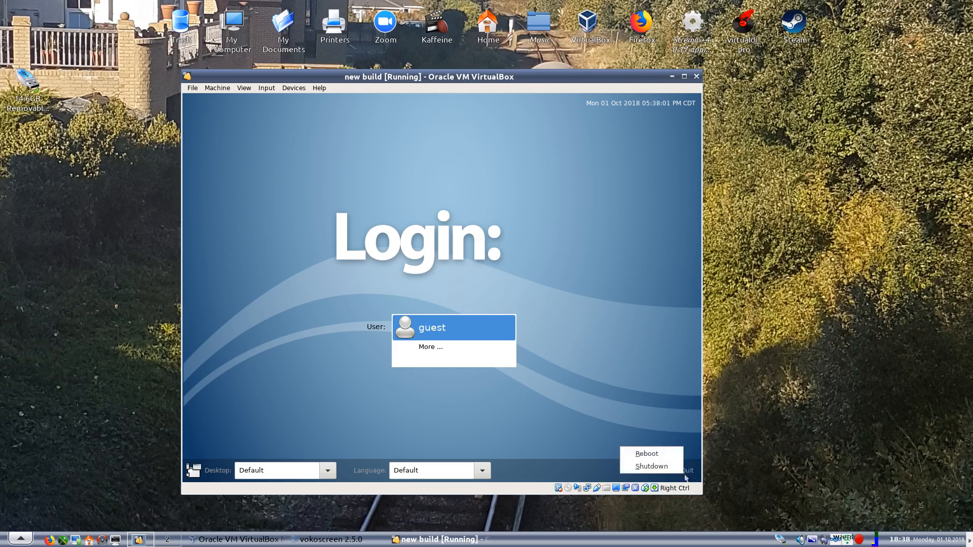
click(648, 455)
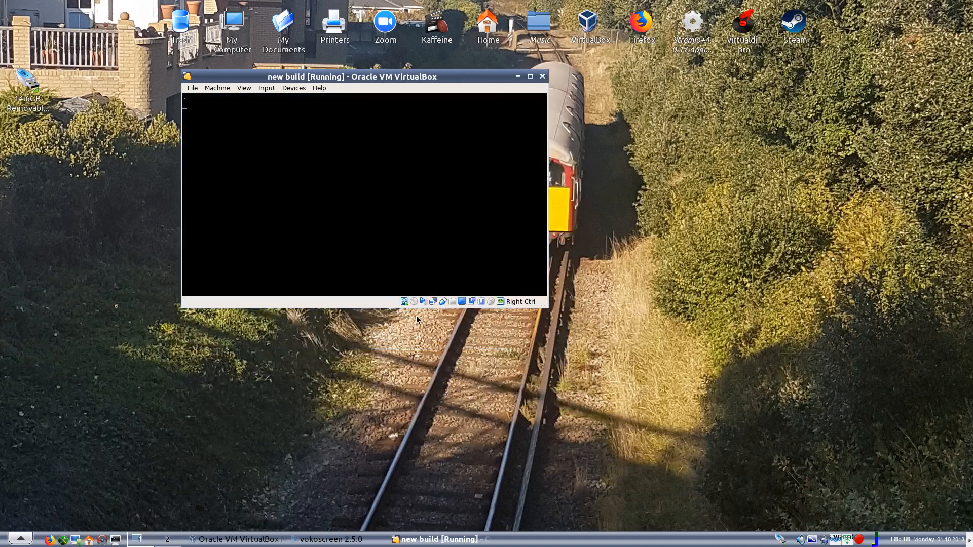
key(Up)
key(Up)
key(Up)
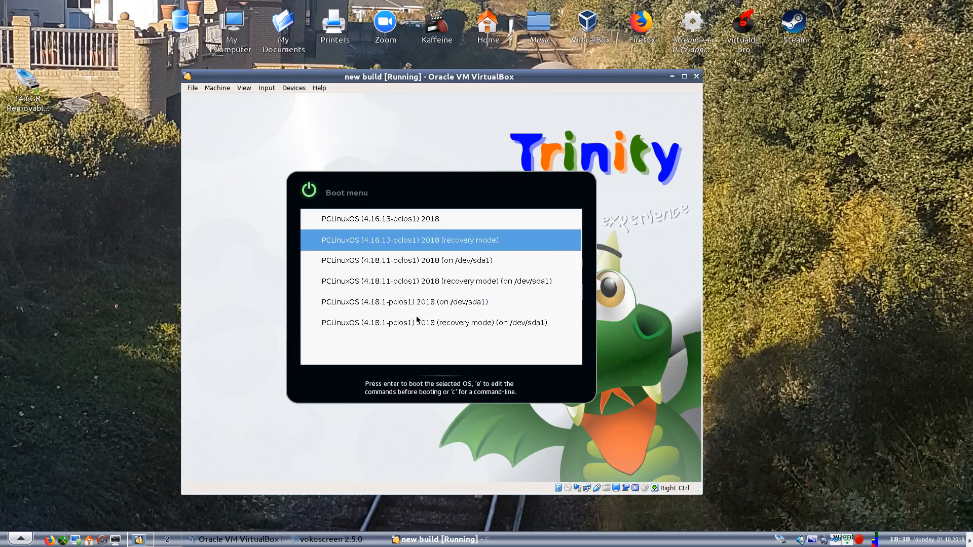
key(Return)
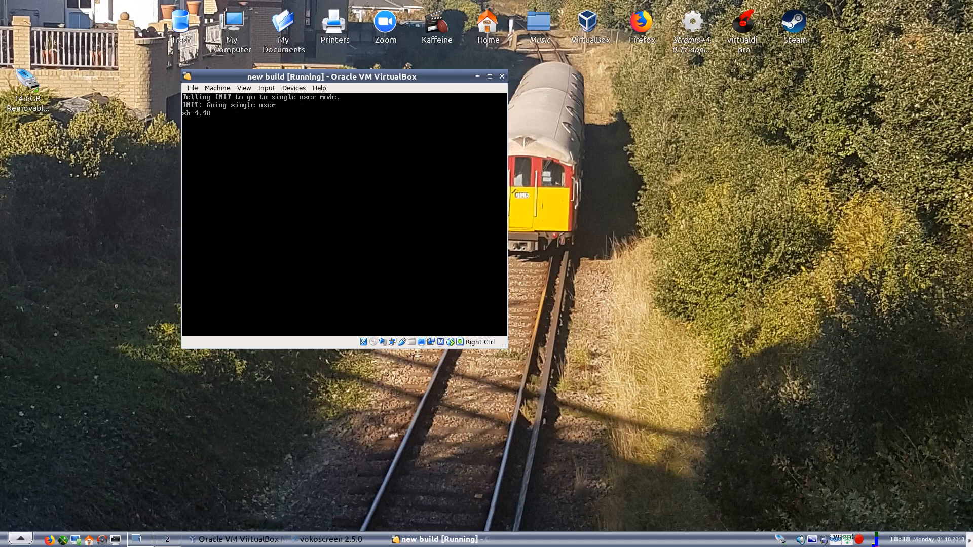
Switch the single-user shell to runlevel 5 with init 5 and accept the Chicago time zone with the hardware clock set to local time
text(t 5)
key(Return)
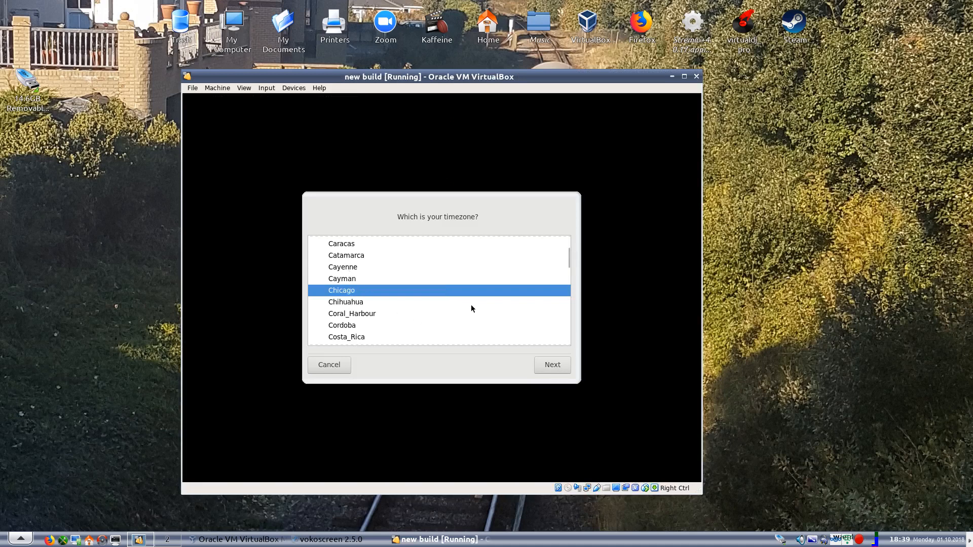
click(555, 369)
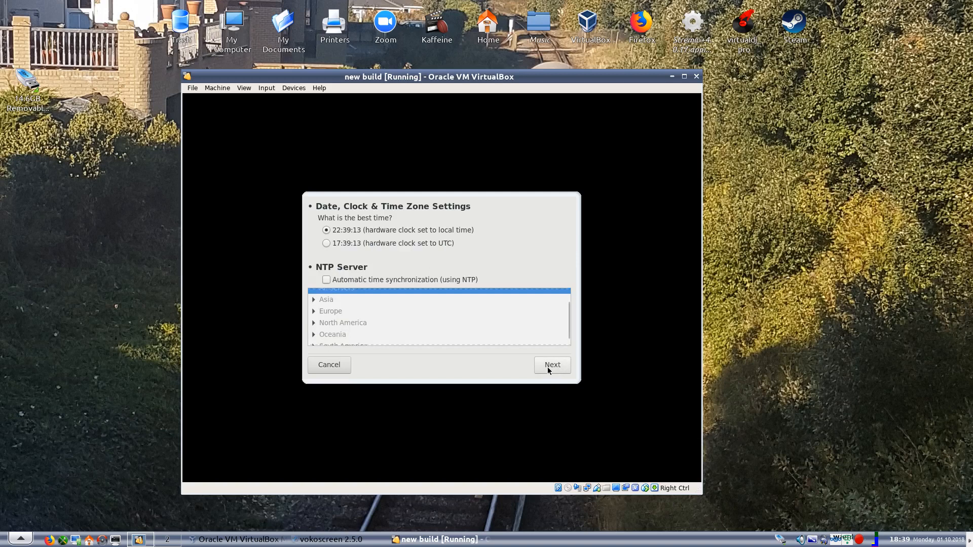
click(548, 367)
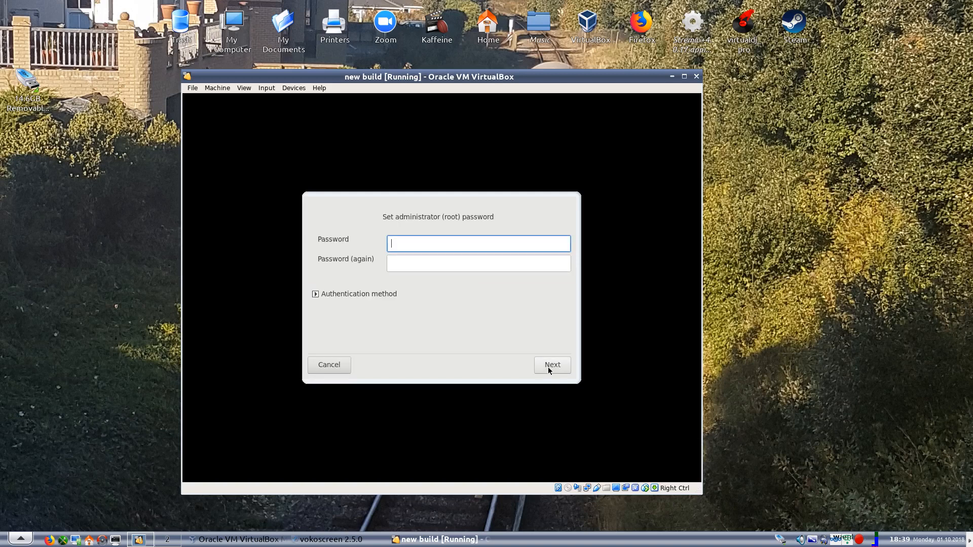
Try to set the administrator (root) password, entering it in both password fields
text(root)
key(Tab)
text(root)
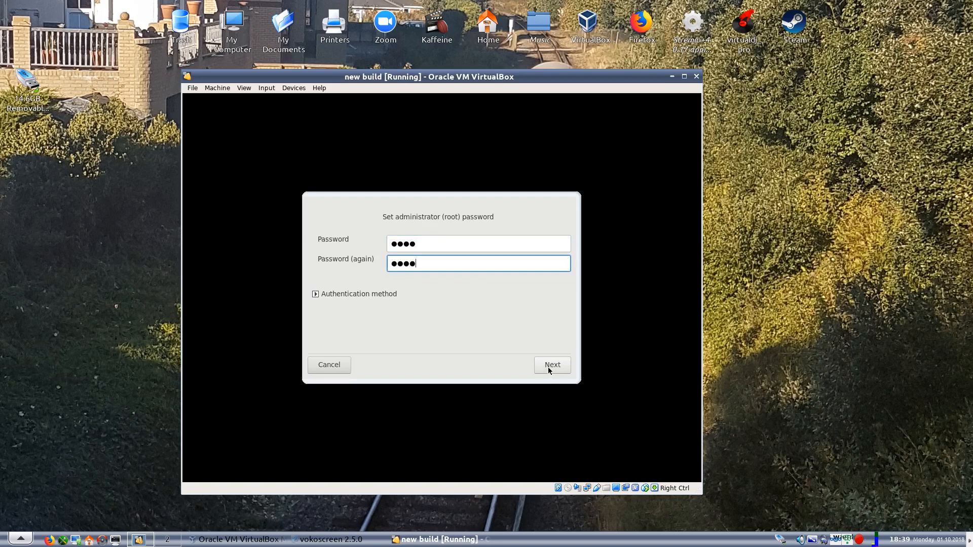
click(549, 367)
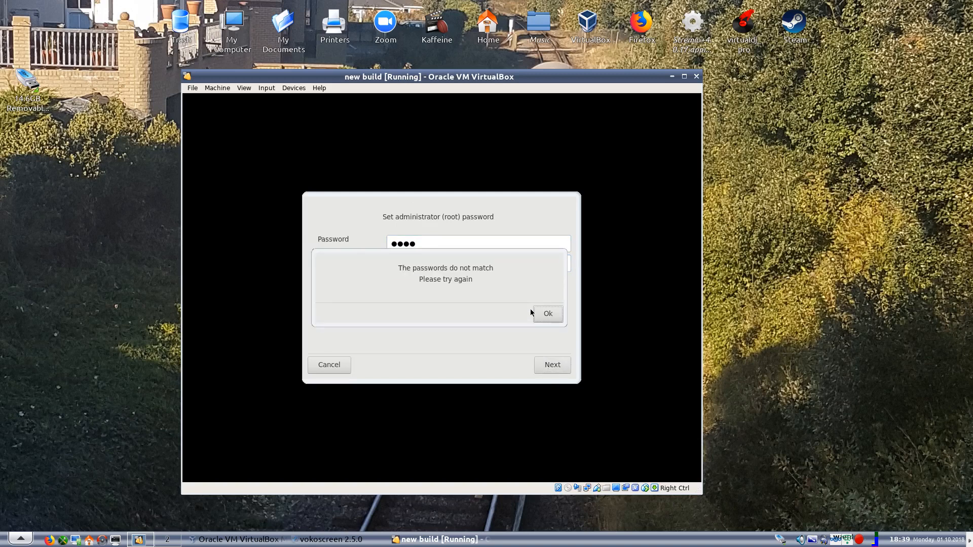
Dismiss the mismatch message, enter the administrator (root) password and its confirmation again, and continue
click(541, 317)
text(root)
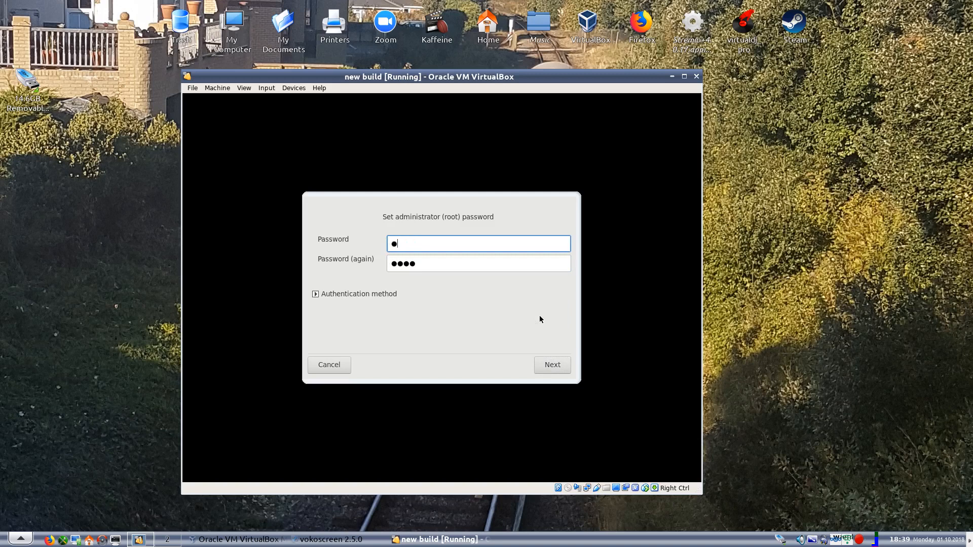
key(Tab)
text(root)
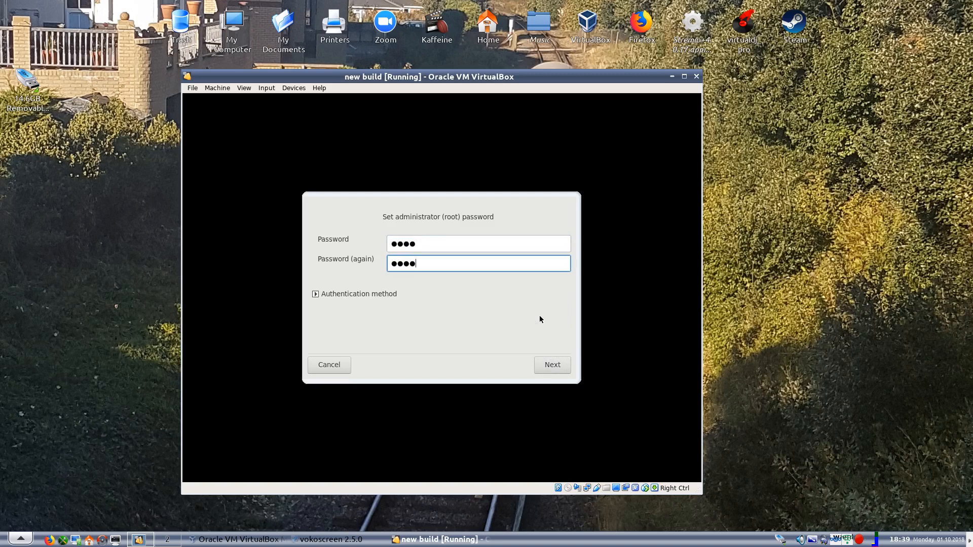
click(558, 368)
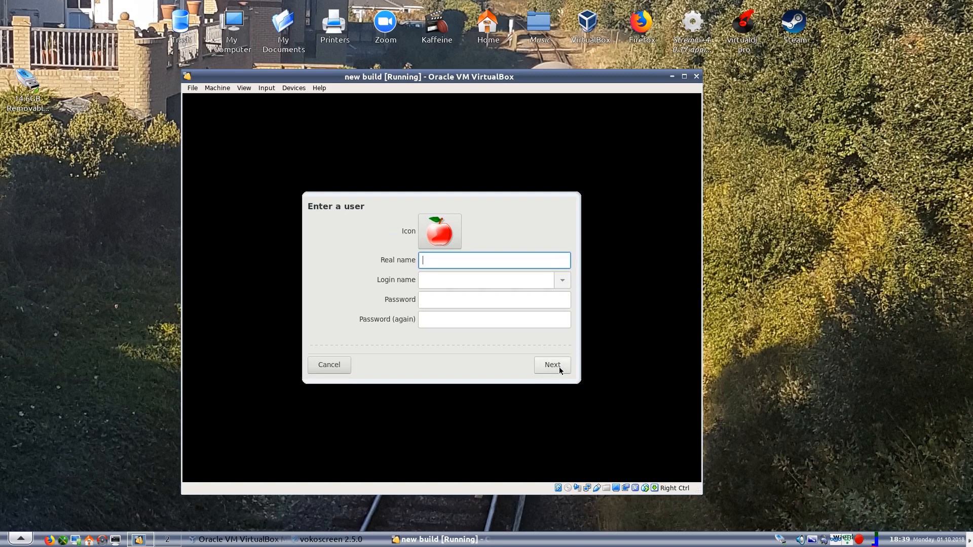
Create a user with real name and login name test, entering the account password twice
text(test)
key(Tab)
text(est)
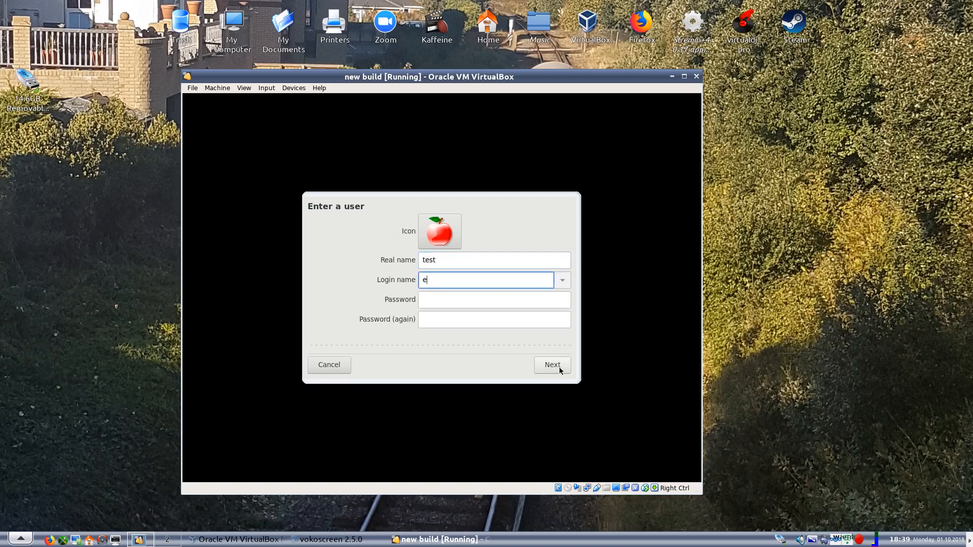
key(BackSpace)
key(BackSpace)
key(BackSpace)
text(test)
key(Tab)
text(test)
key(Tab)
text(test)
click(559, 367)
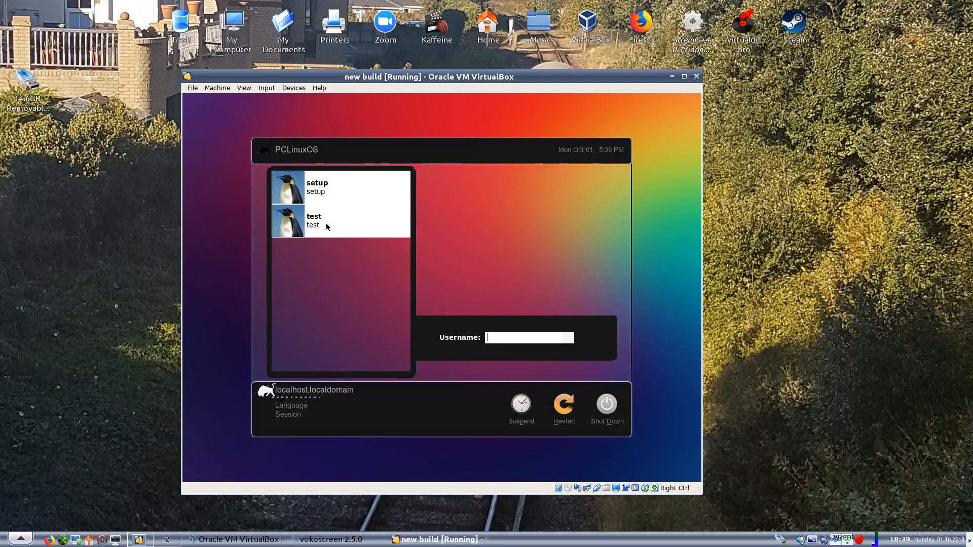
Log in to the desktop as the setup user with the account password
click(311, 186)
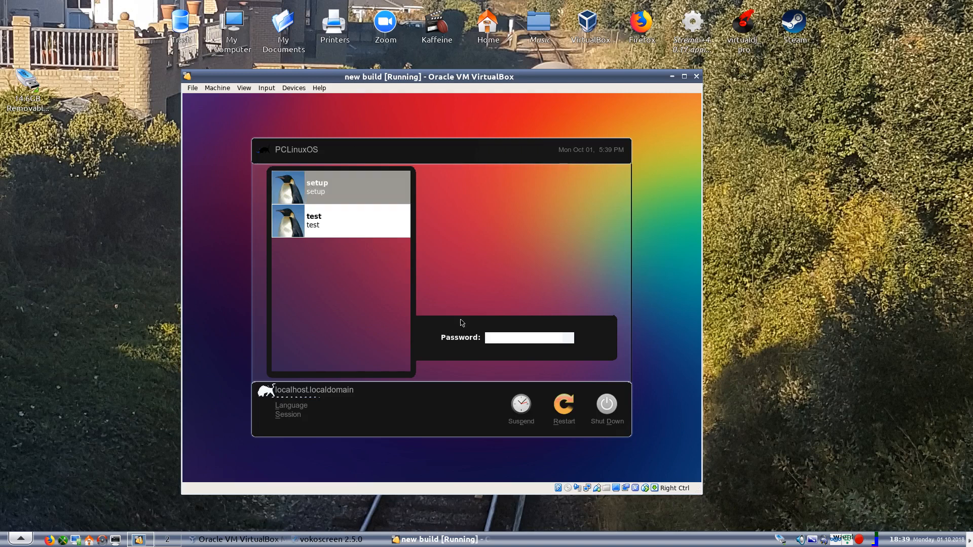
text(12345)
key(Return)
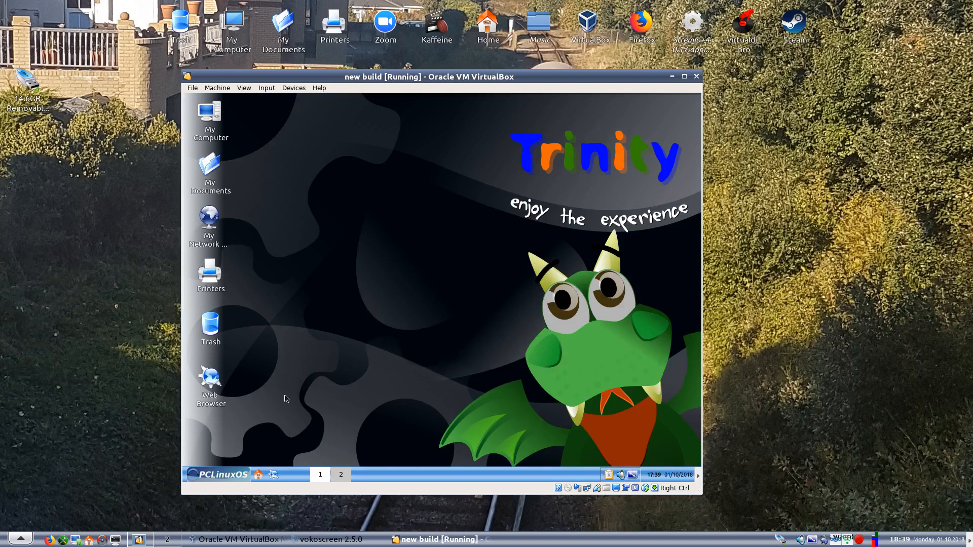
End the Trinity desktop session with a computer restart, skipping the logout notification to applications
click(216, 476)
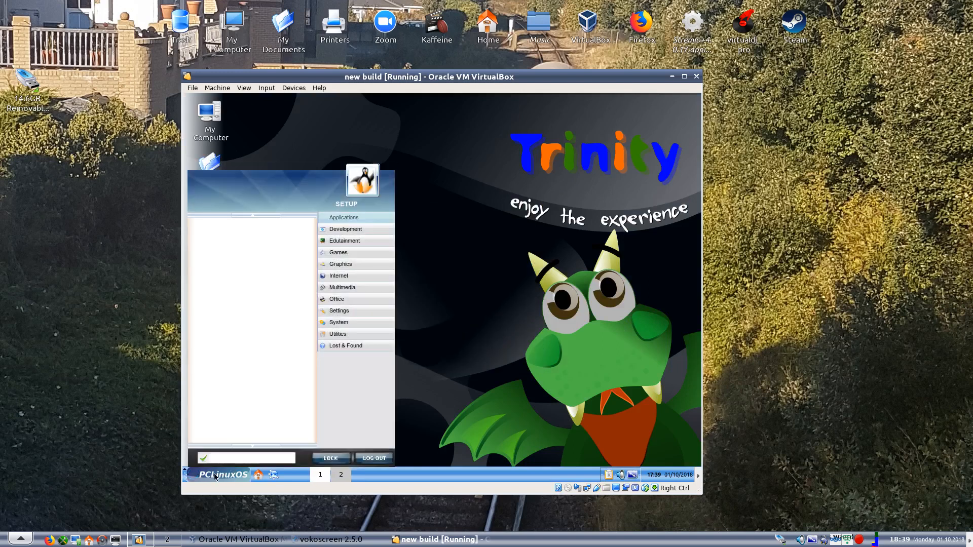
click(375, 459)
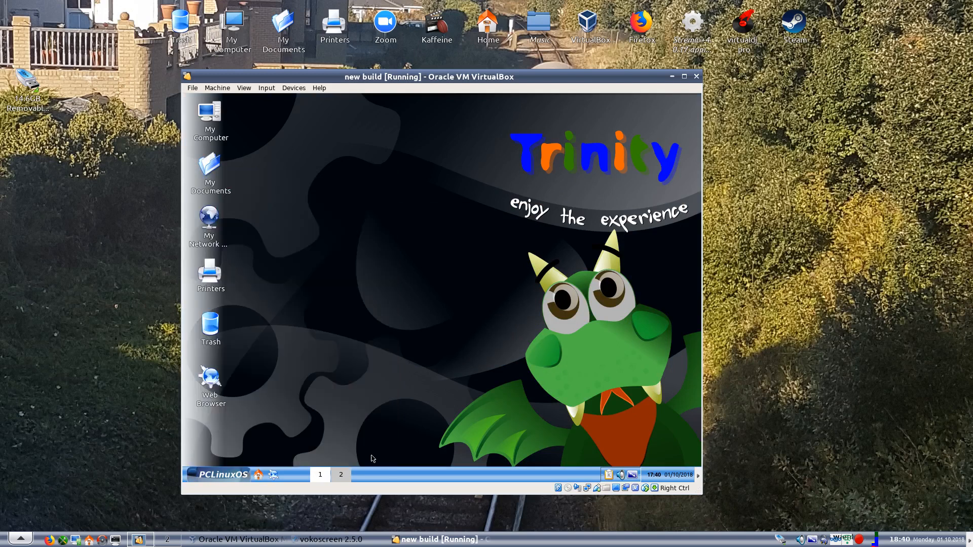
click(503, 284)
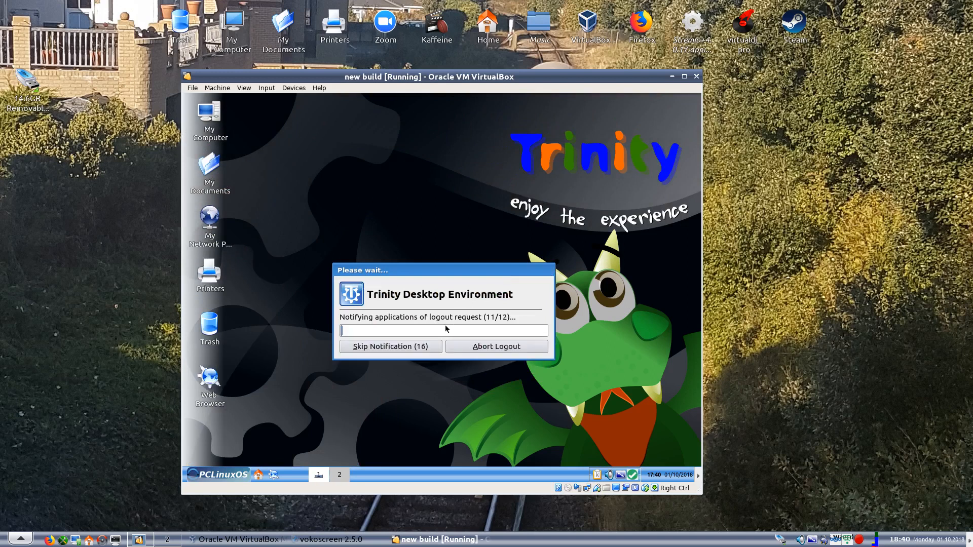
click(405, 348)
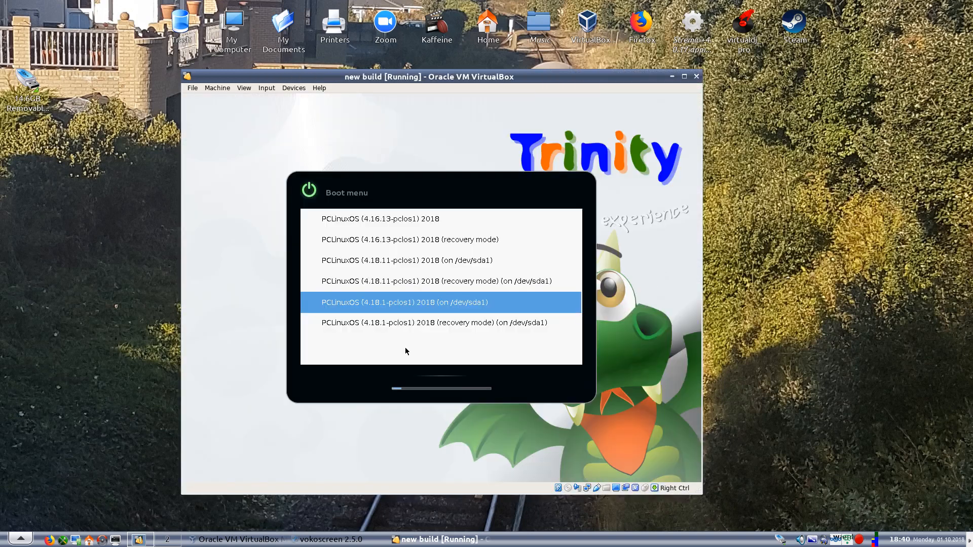
Boot PCLinuxOS (4.18.1-pclos1) 2018 (on /dev/sda1), then shut it down from the login screen and power off the virtual machine
key(Return)
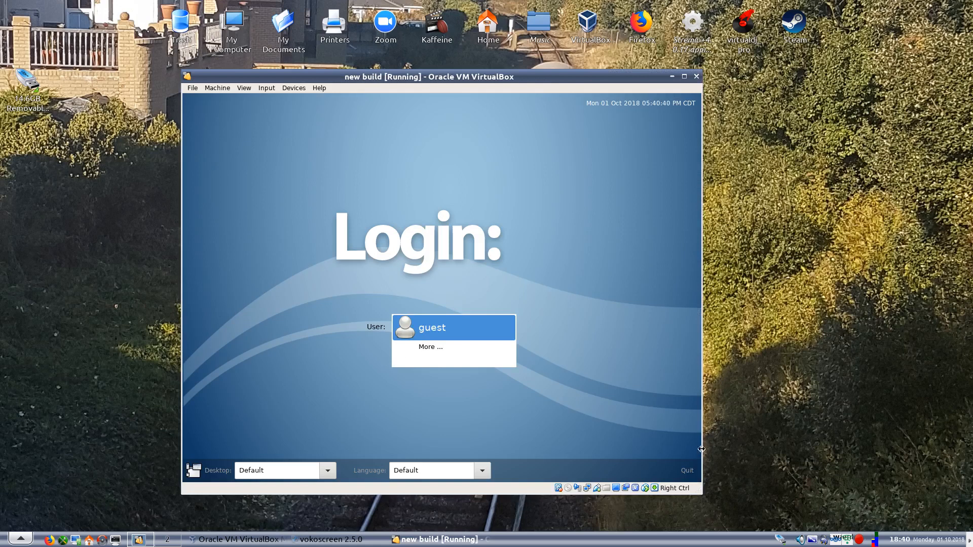
click(688, 470)
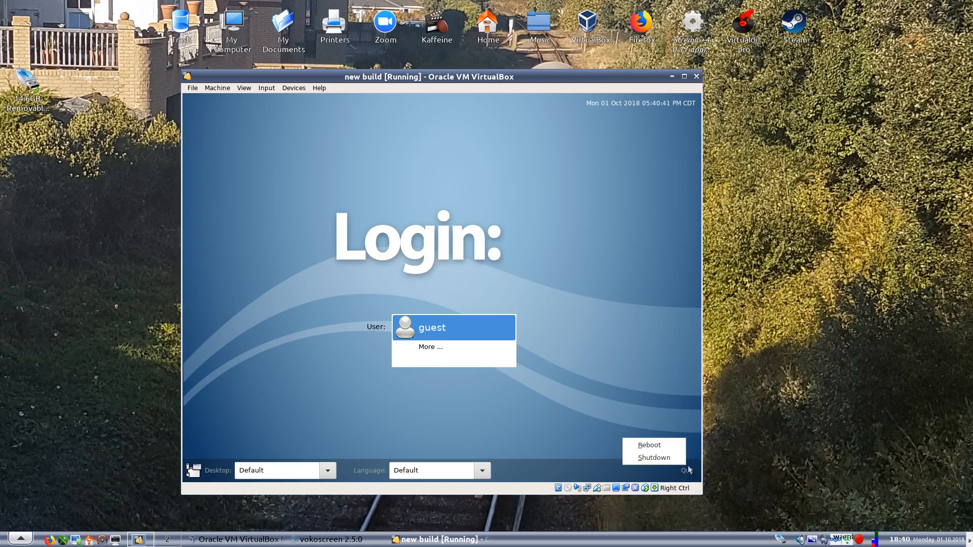
click(654, 458)
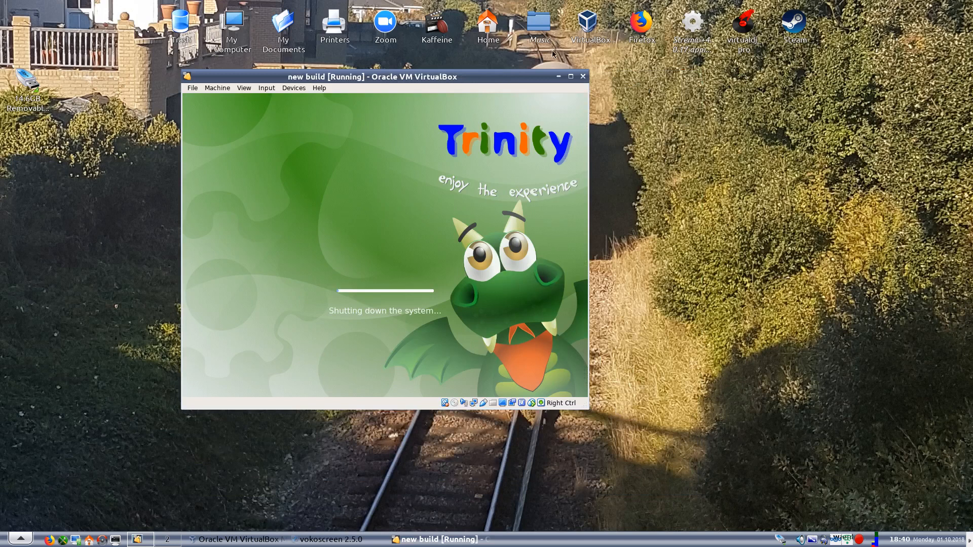
click(583, 77)
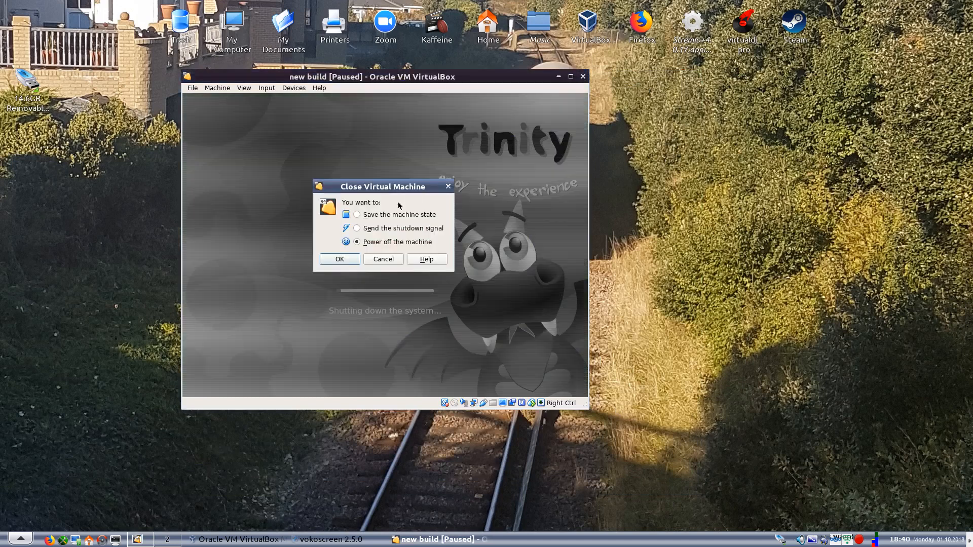
click(343, 260)
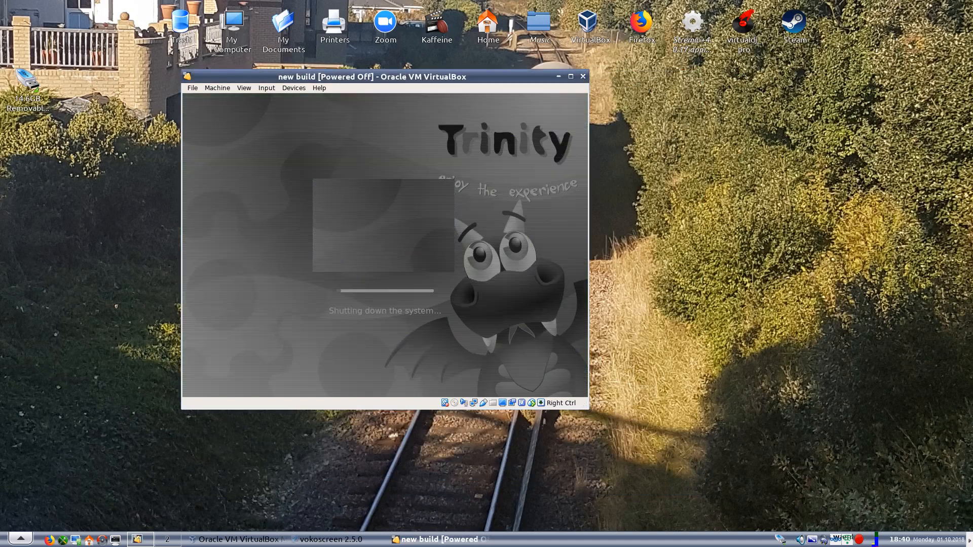
right_click(859, 540)
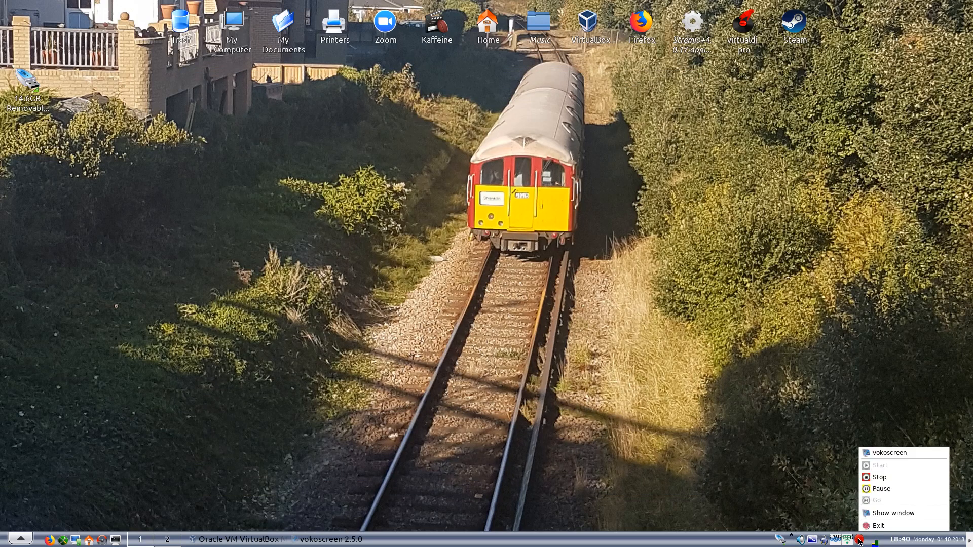